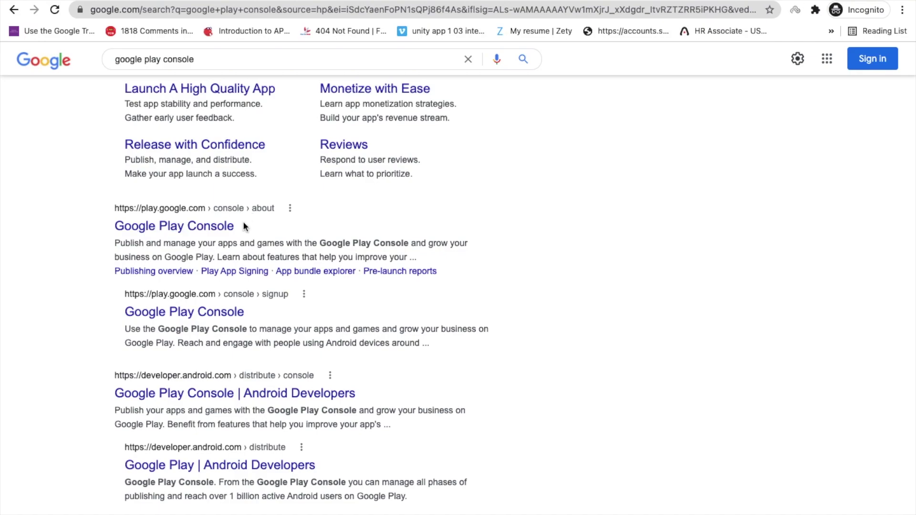
Open the official Google Play Console page from the 'google play console' search results
left_click(160, 229)
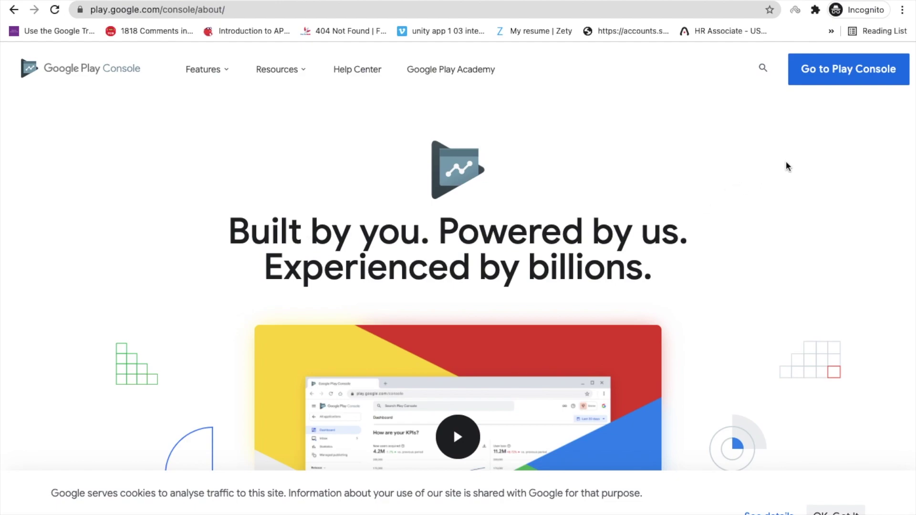
Go to Play Console and sign in to reach the developer account signup form
left_click(840, 80)
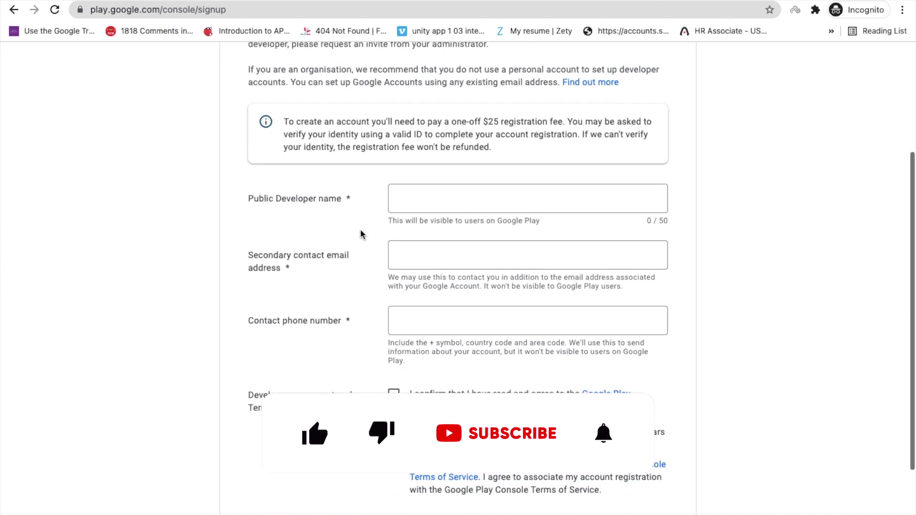
scroll(361, 234, "down", 1)
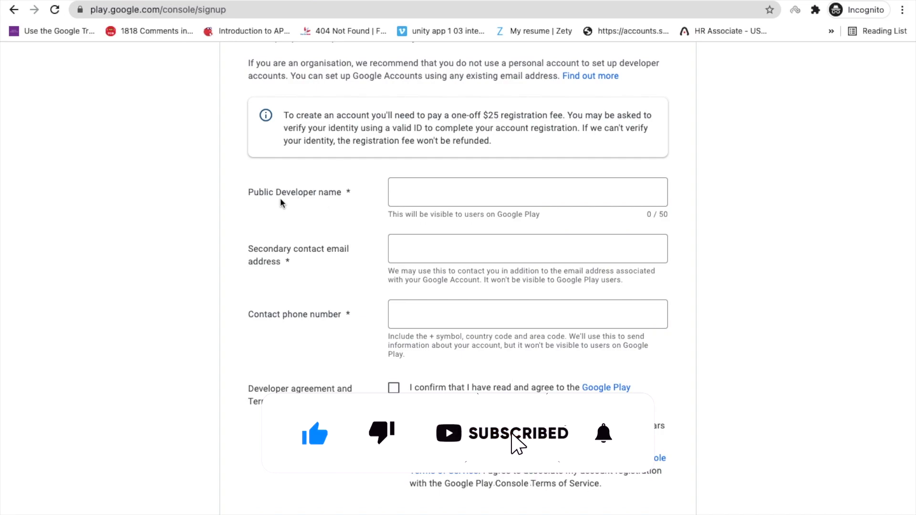
Enter the public developer name and the secondary contact e-mail
left_click(397, 192)
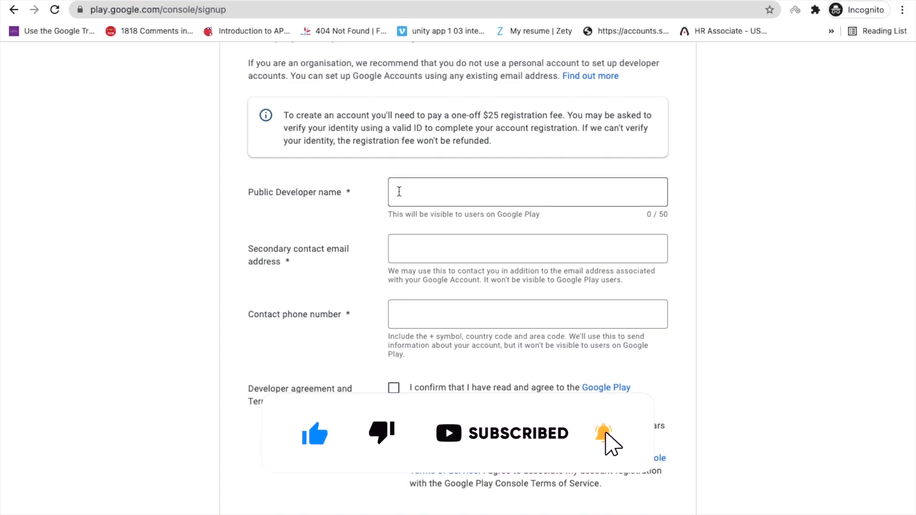
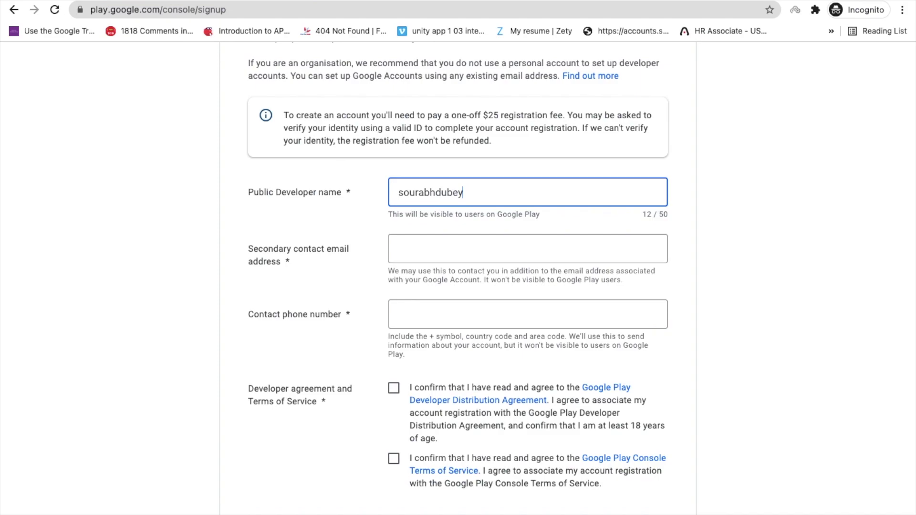
key("Tab")
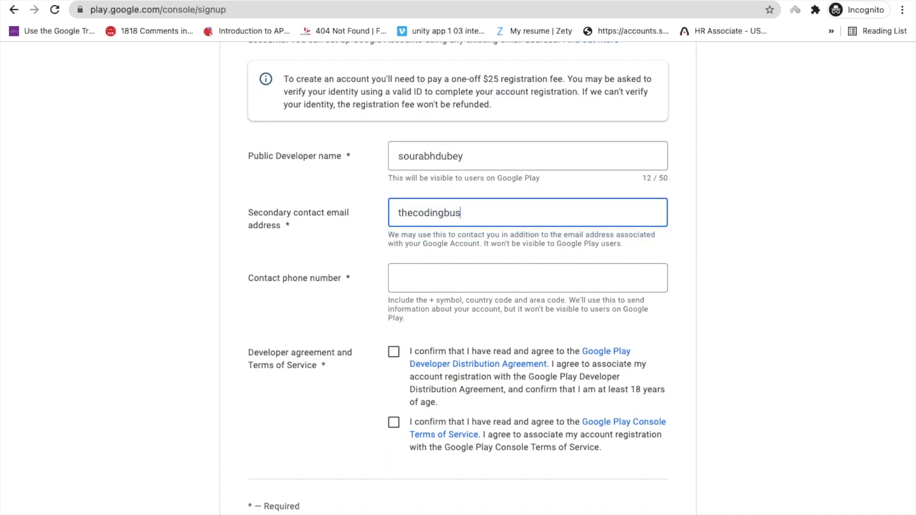
left_click(337, 268)
scroll(351, 311, "down", 5)
Enter the contact phone number, accept both agreements, and submit the signup
left_click(456, 213)
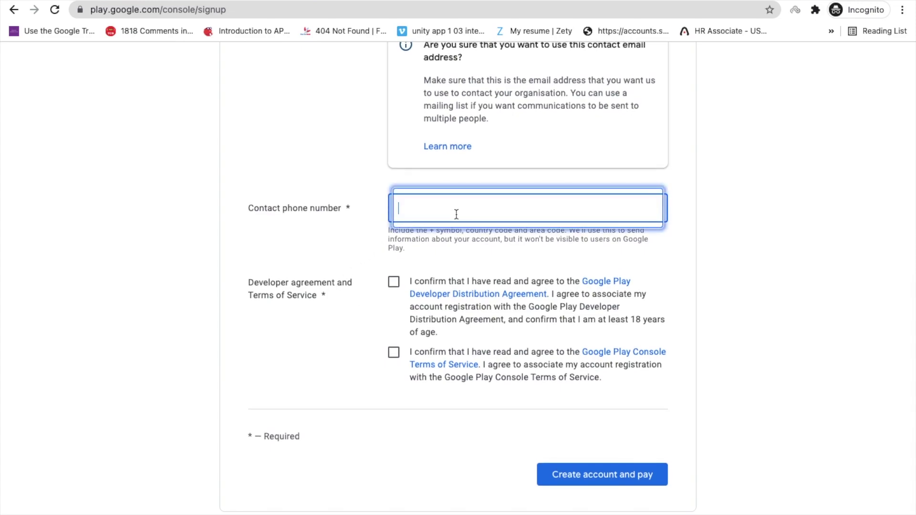
left_click(394, 282)
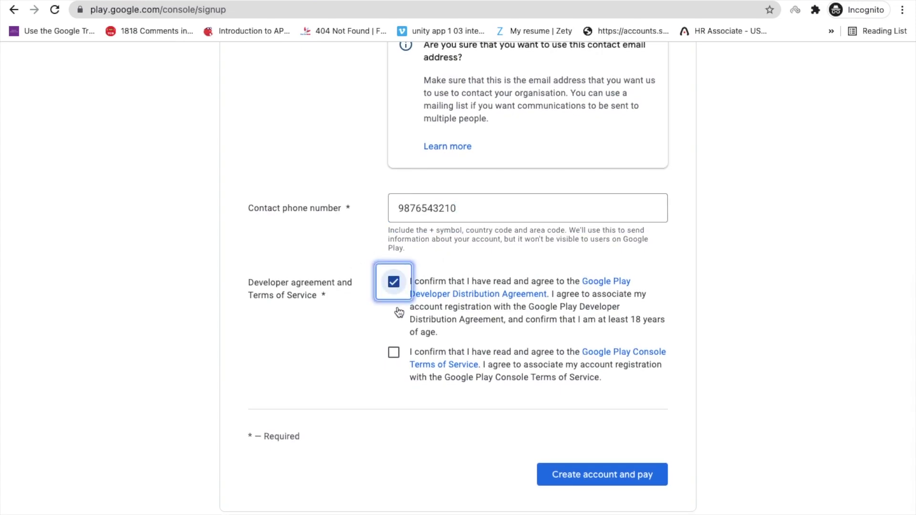
left_click(394, 353)
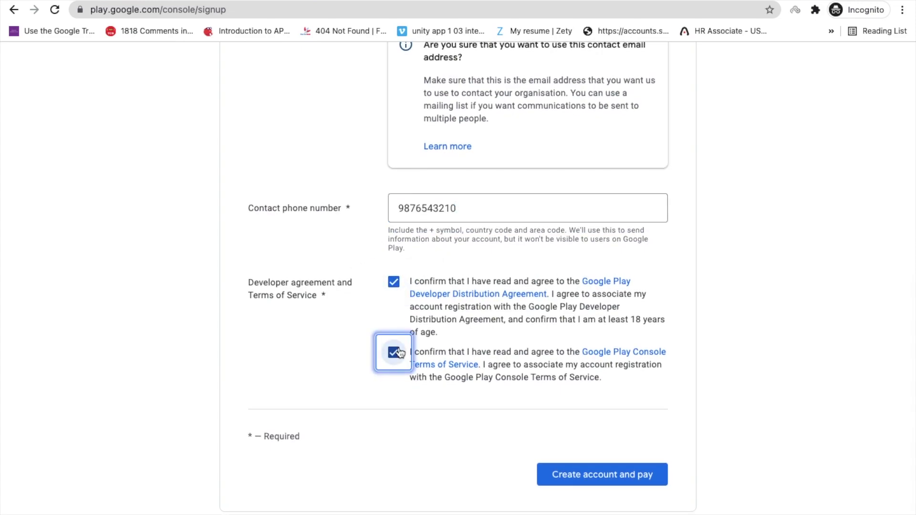
left_click(599, 474)
Add the +91 country code to the phone number and resubmit to proceed to payment
scroll(358, 257, "up", 1)
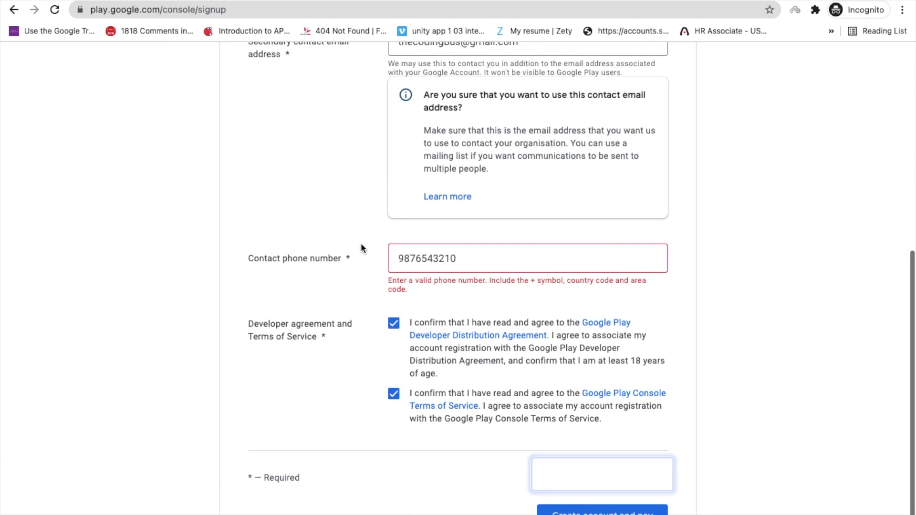
left_click(399, 259)
type("+")
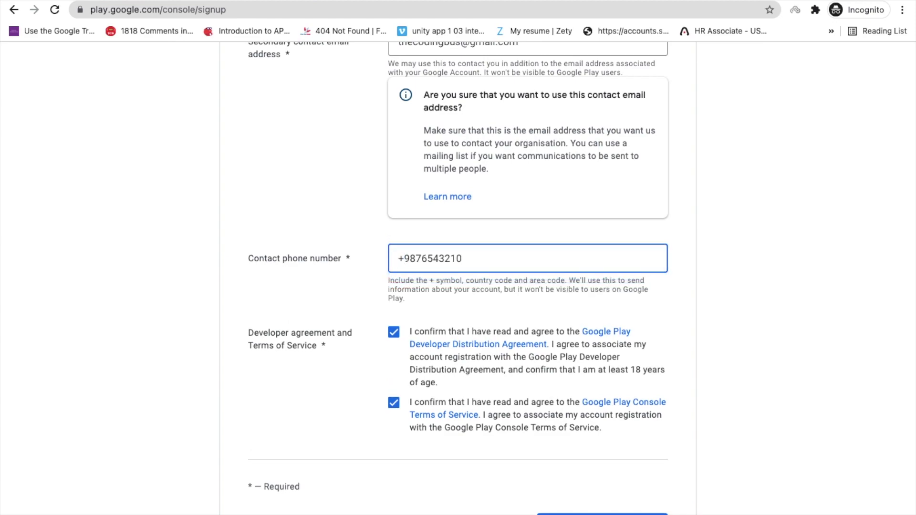
type("91")
scroll(402, 256, "down", 1)
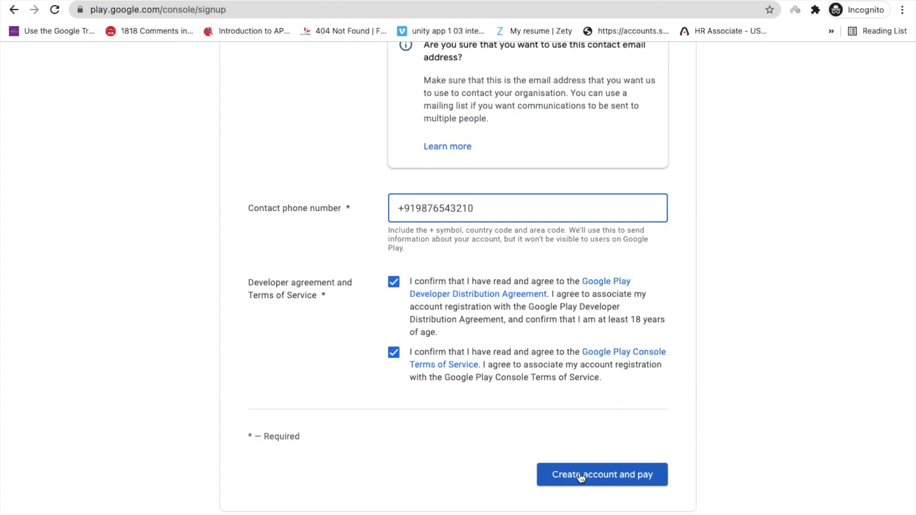
left_click(614, 484)
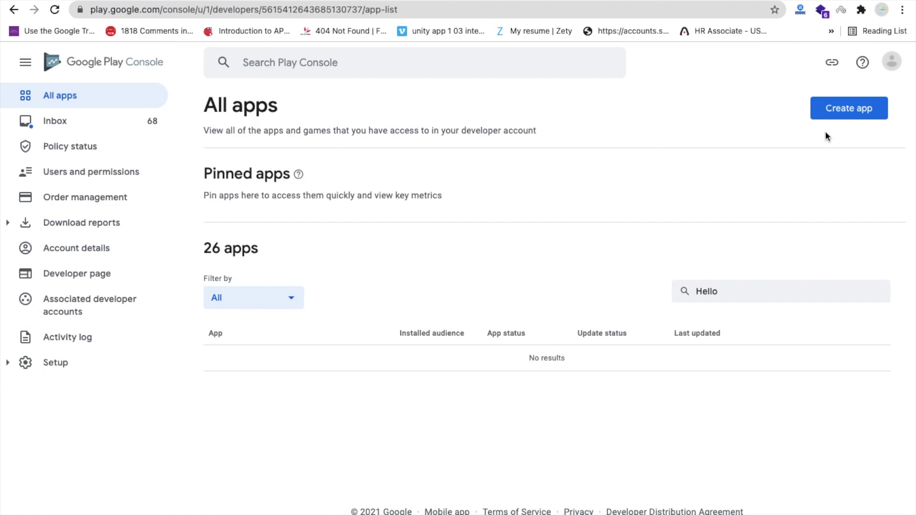
Start a new app named 'Ball Eating'
left_click(858, 117)
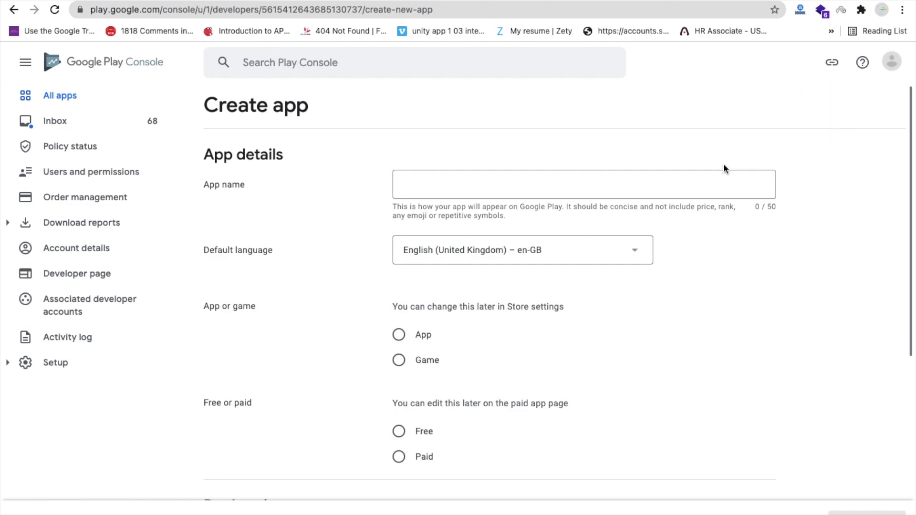
left_click(424, 190)
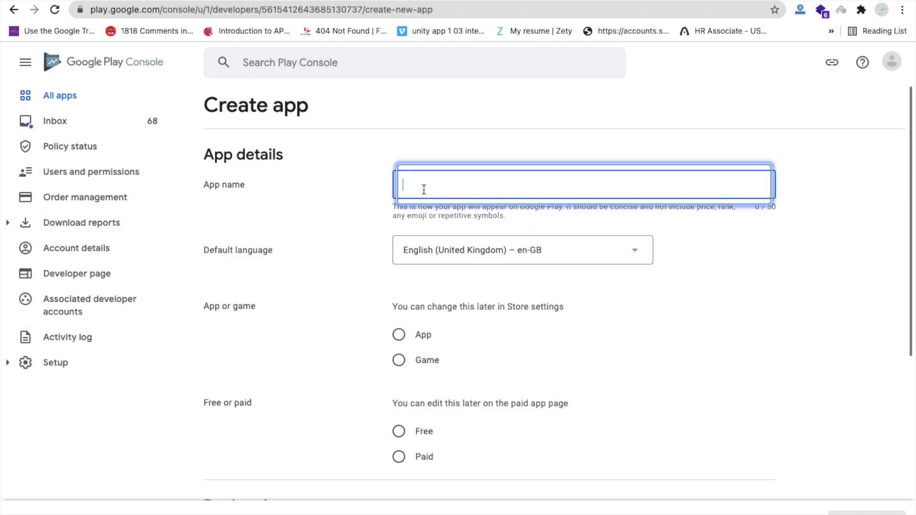
type("Ball ")
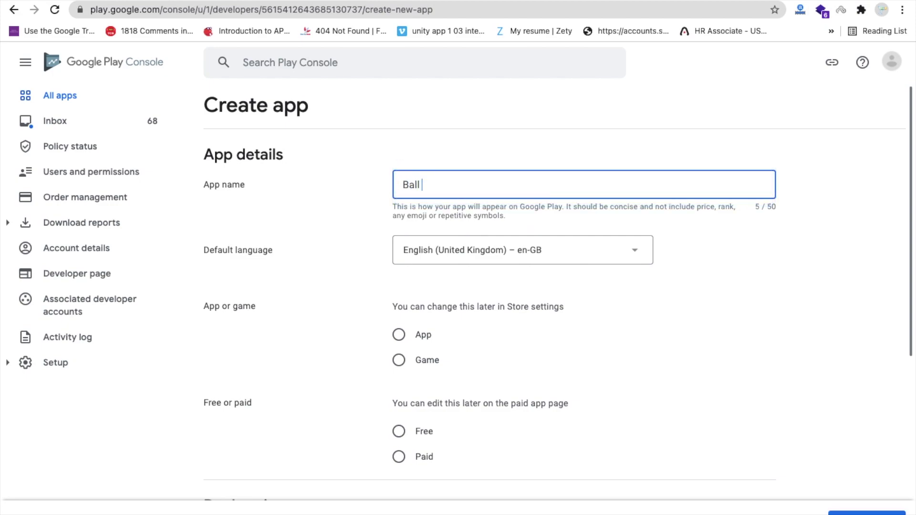
type("Eating")
left_click(376, 190)
scroll(375, 190, "down", 1)
scroll(378, 215, "down", 1)
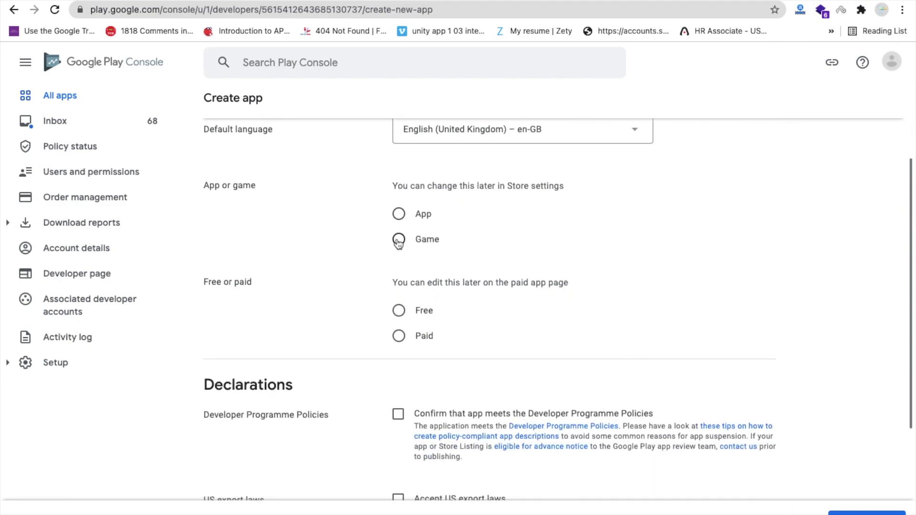
Set the app type to Game and make it Free
left_click(399, 239)
scroll(374, 234, "down", 1)
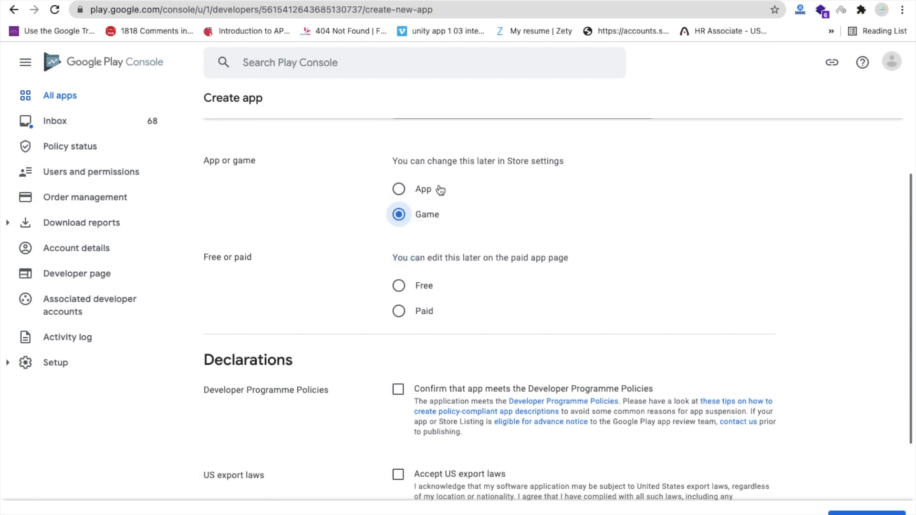
scroll(350, 199, "down", 1)
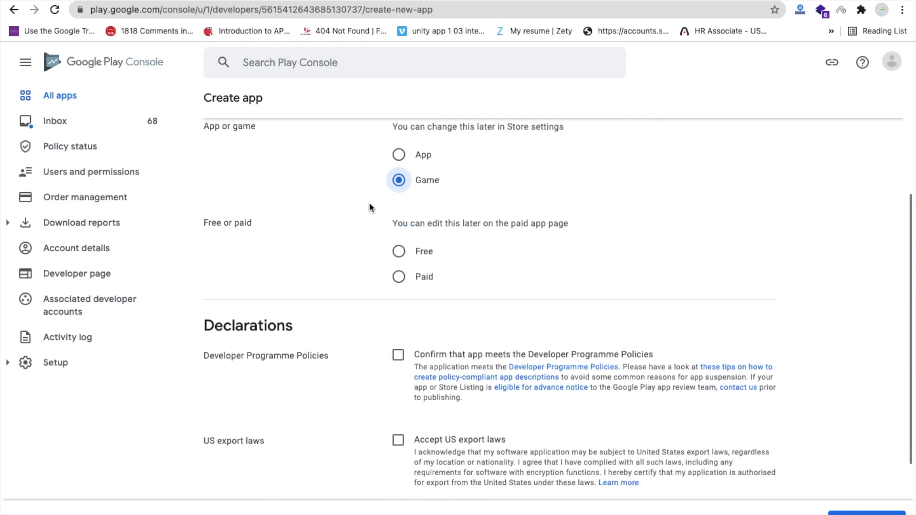
scroll(370, 208, "down", 1)
left_click(397, 244)
scroll(362, 288, "down", 3)
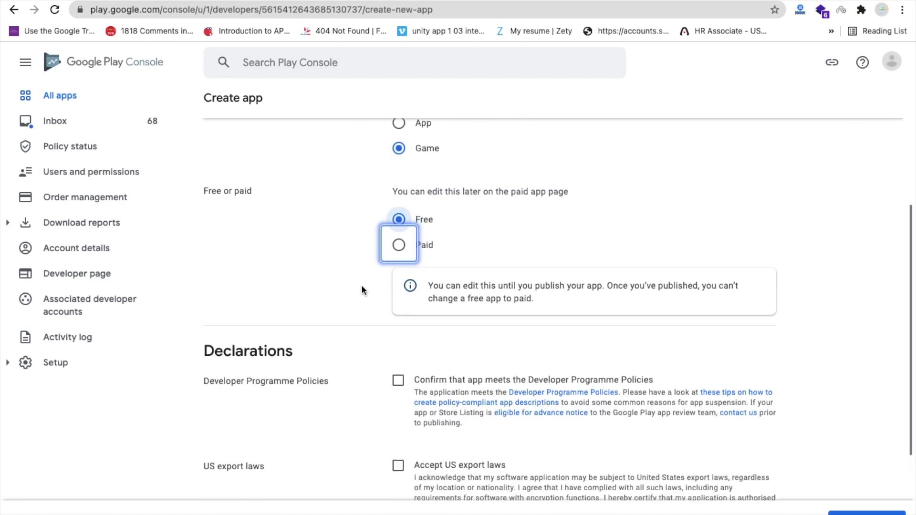
scroll(361, 286, "up", 1)
scroll(362, 287, "up", 1)
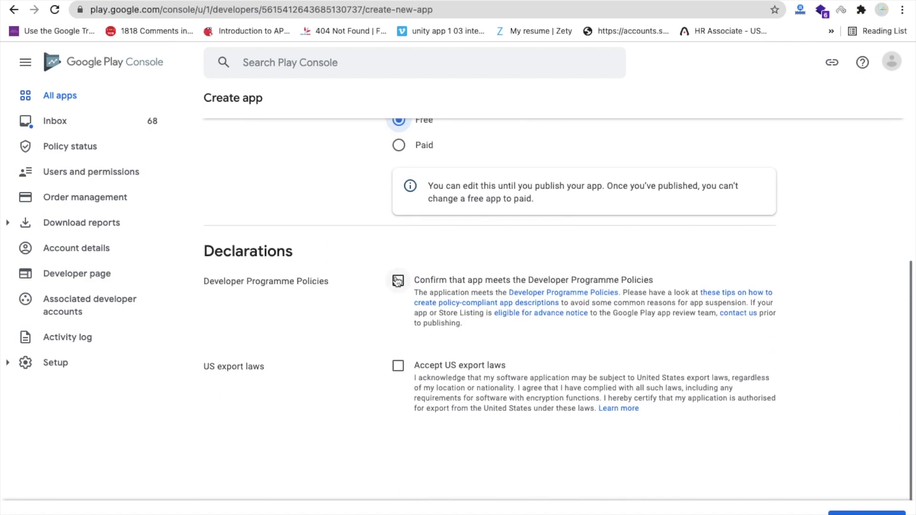
Accept the Developer Programme Policies and US export laws declarations and create the app
left_click(398, 280)
left_click(398, 366)
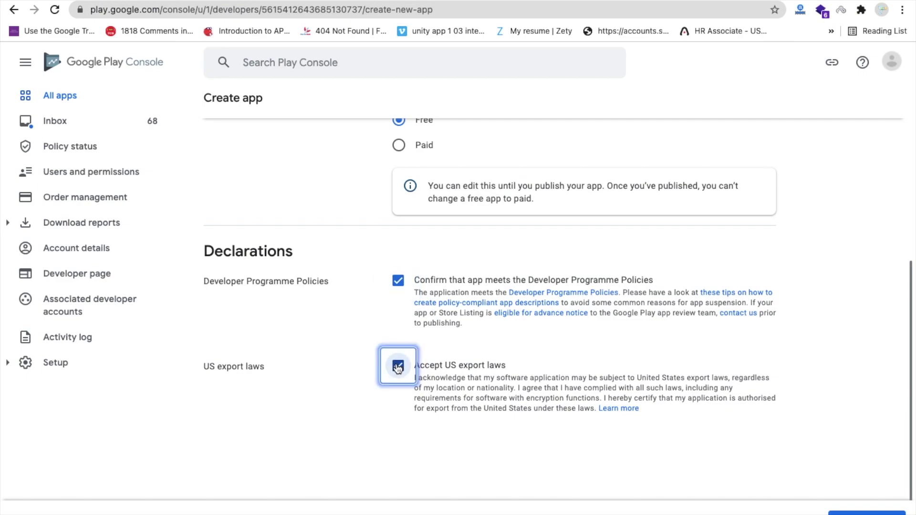
key("Tab")
key("Return")
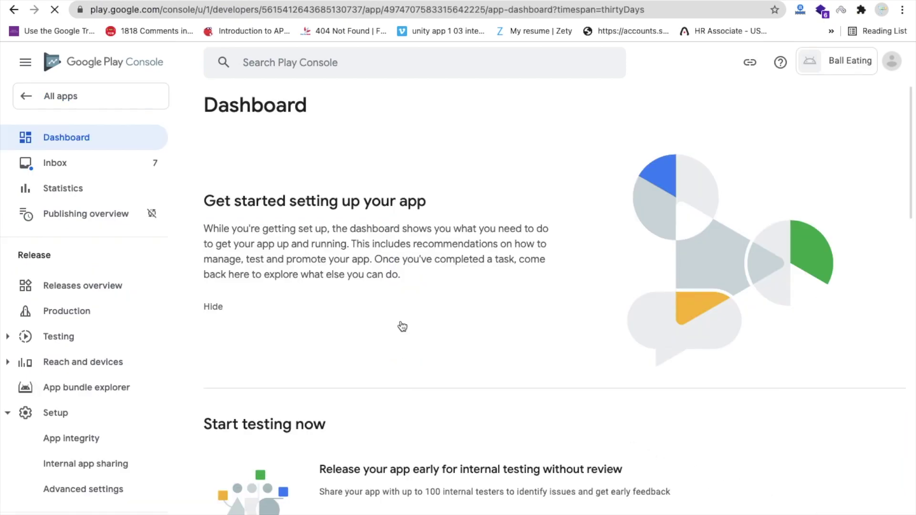
Declare in App access that all functionality is available without special access
scroll(404, 290, "down", 5)
scroll(405, 292, "down", 2)
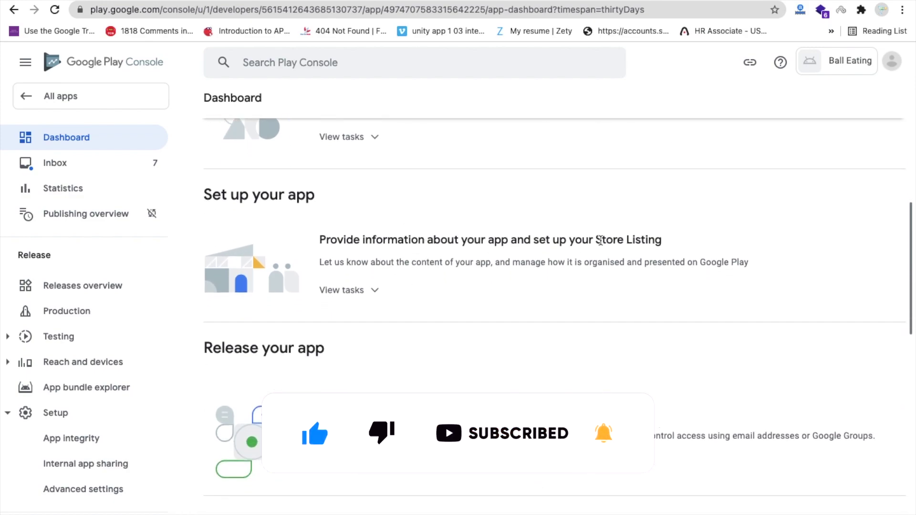
scroll(362, 301, "down", 1)
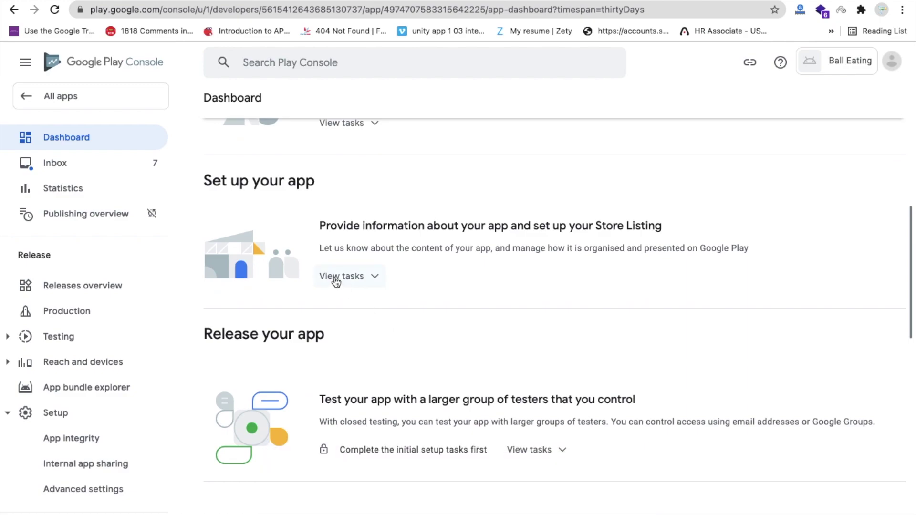
left_click(336, 277)
scroll(339, 282, "down", 1)
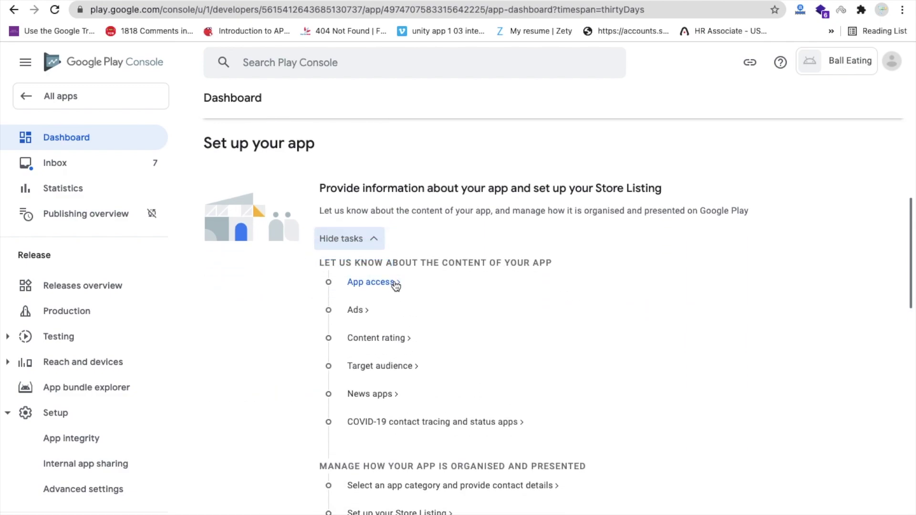
left_click(366, 282)
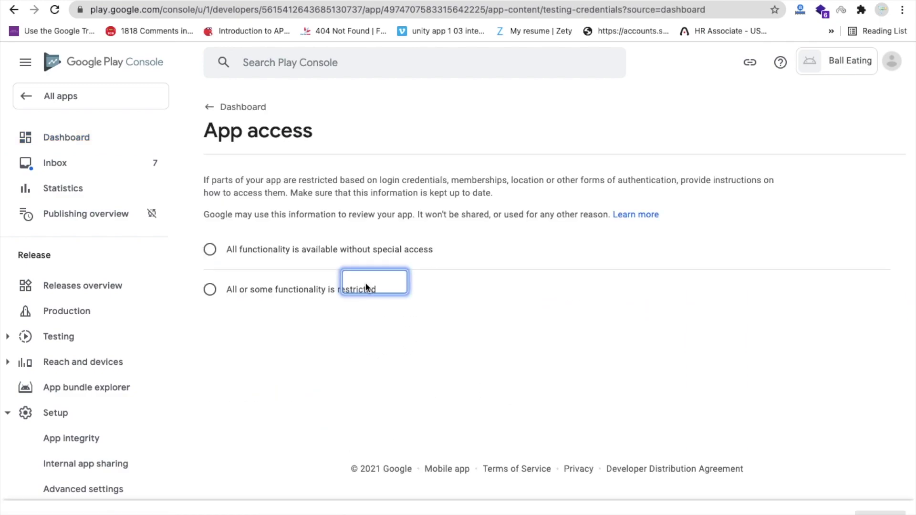
left_click(303, 250)
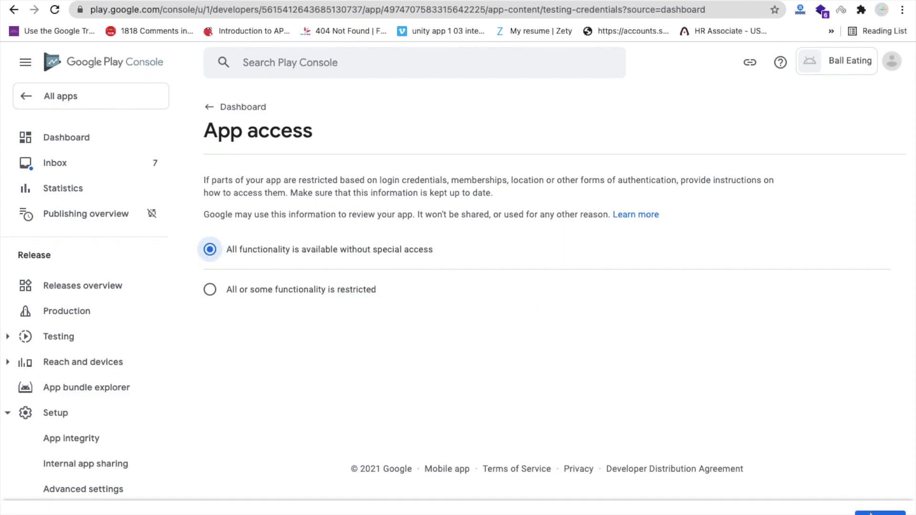
left_click(215, 105)
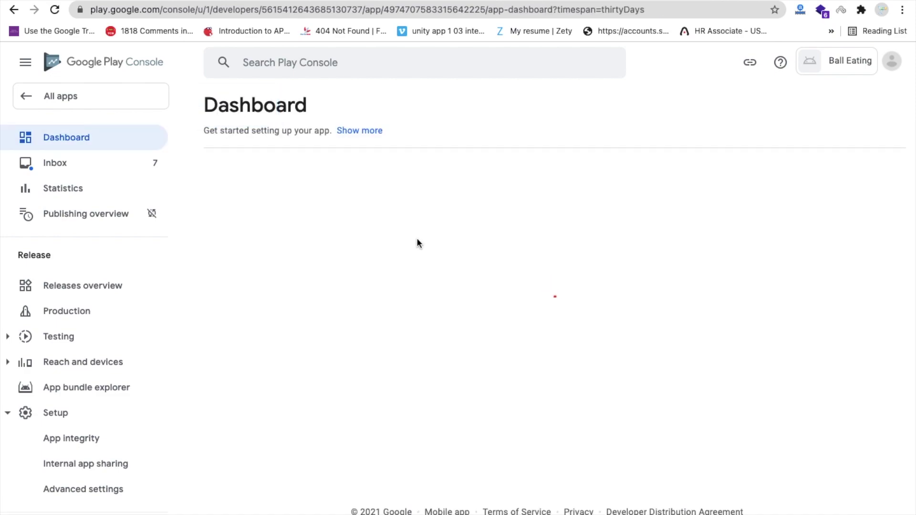
Back on the dashboard, open the Ads declaration task
scroll(417, 241, "down", 3)
scroll(416, 241, "down", 2)
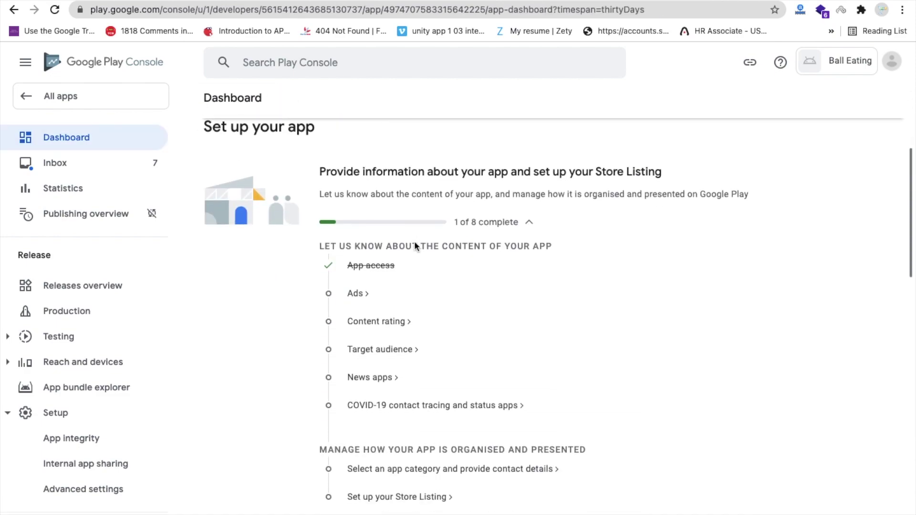
left_click(355, 295)
Declare that Ball Eating contains no ads, save, and open the Content rating task
left_click(472, 293)
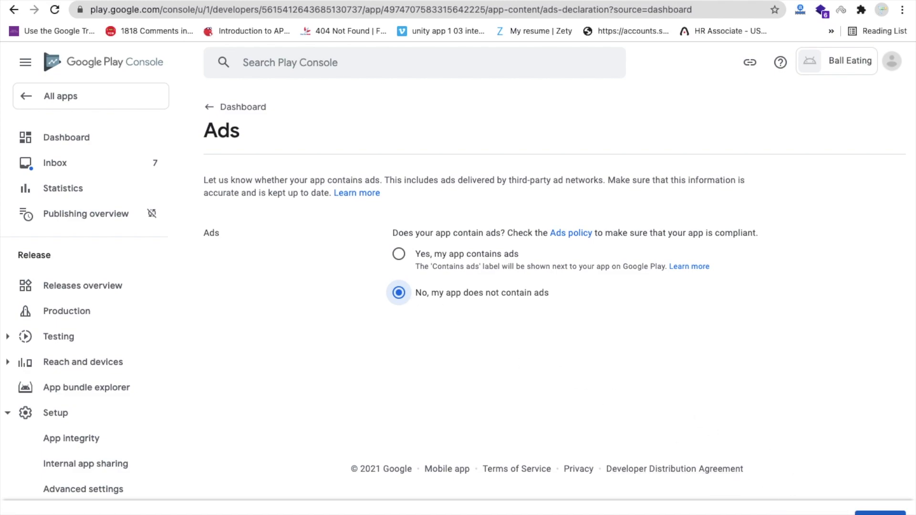
left_click(880, 513)
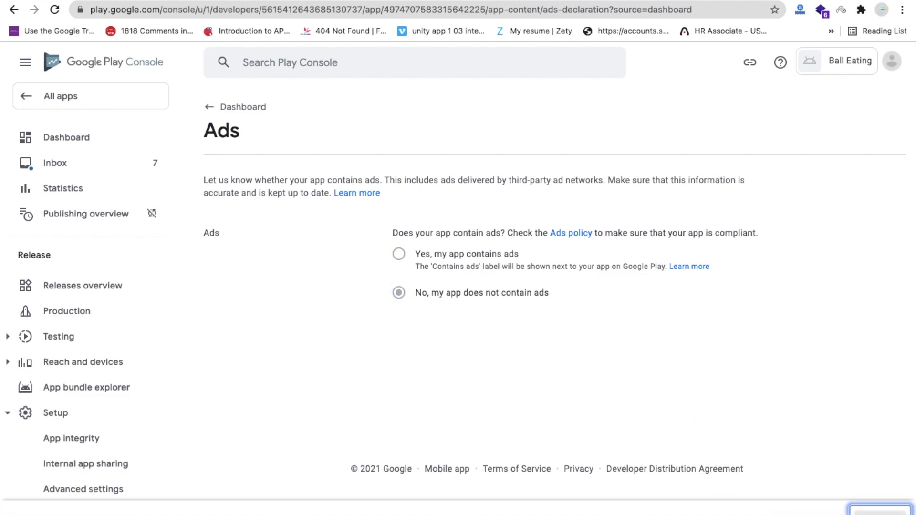
left_click(213, 119)
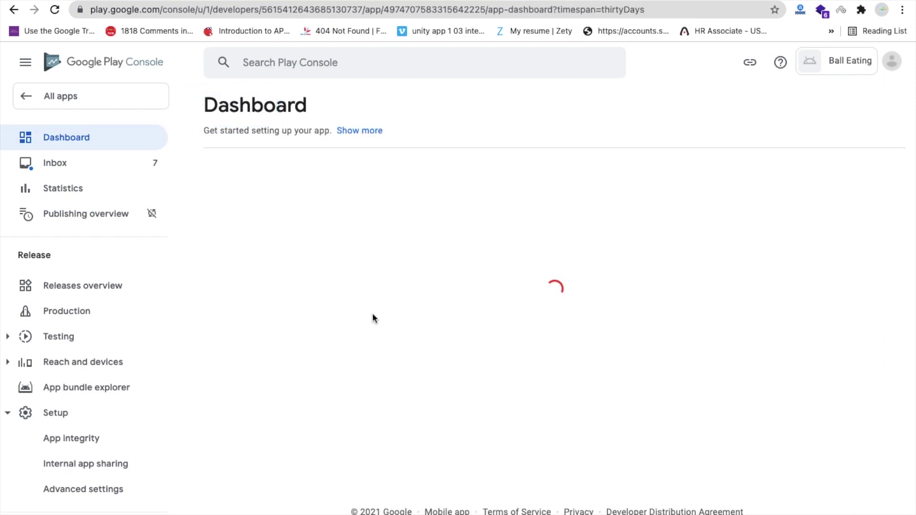
scroll(372, 319, "down", 5)
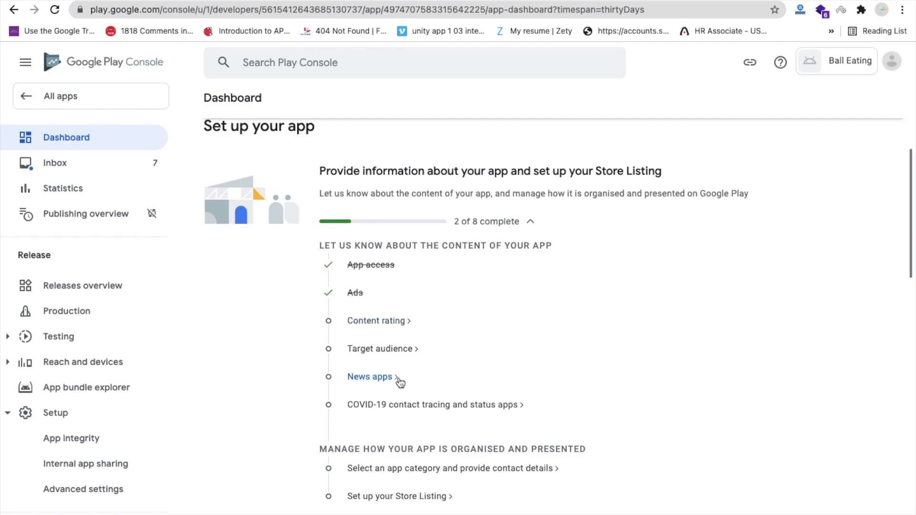
left_click(375, 328)
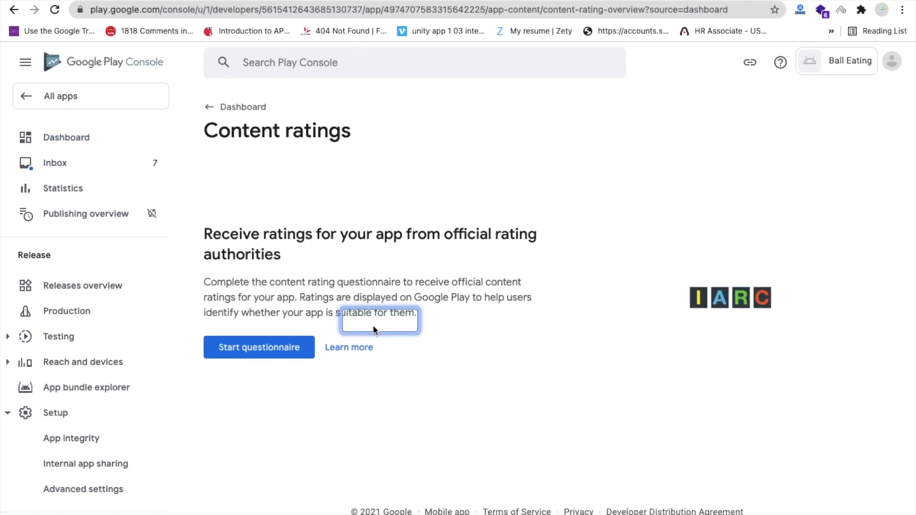
Start the rating questionnaire, enter the contact e-mail, choose the Game category, and continue
left_click(284, 341)
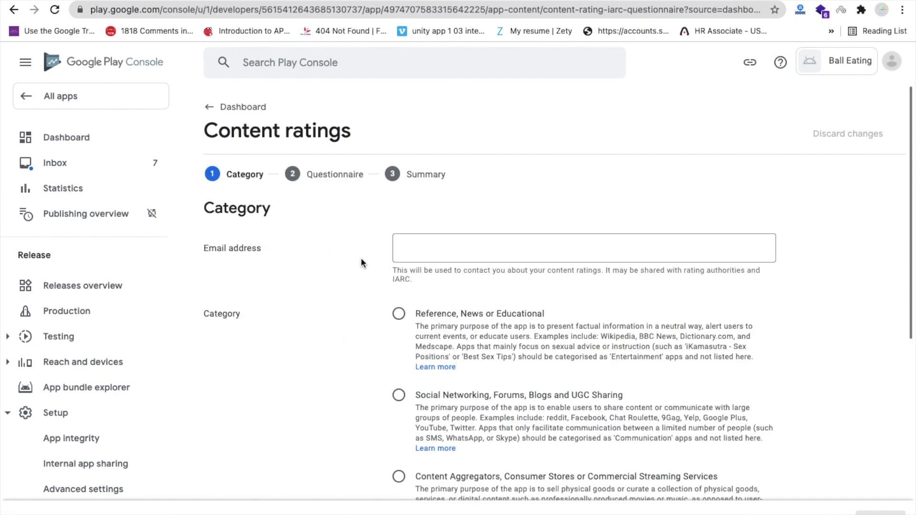
left_click(435, 257)
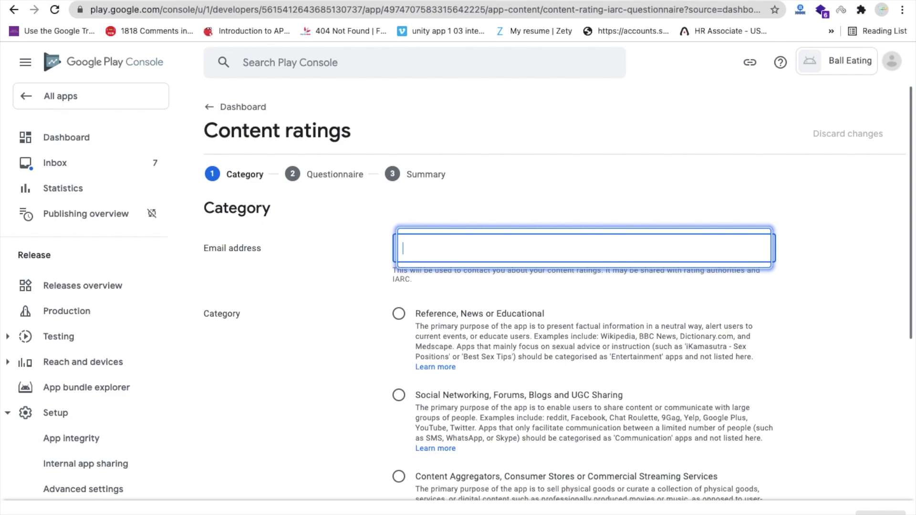
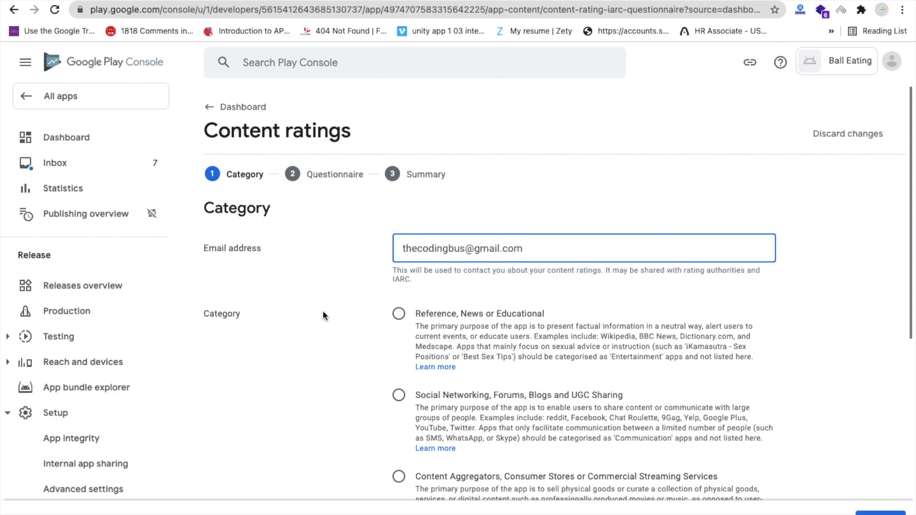
scroll(323, 315, "down", 2)
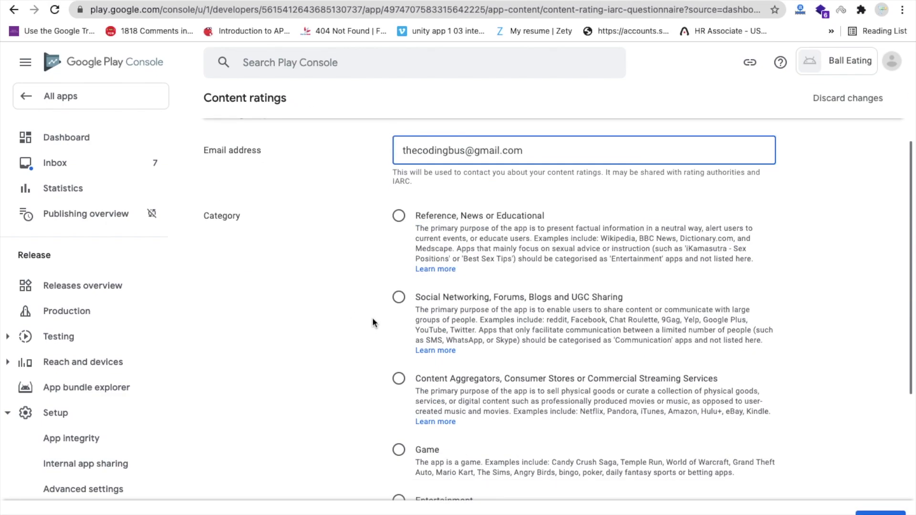
scroll(372, 318, "down", 1)
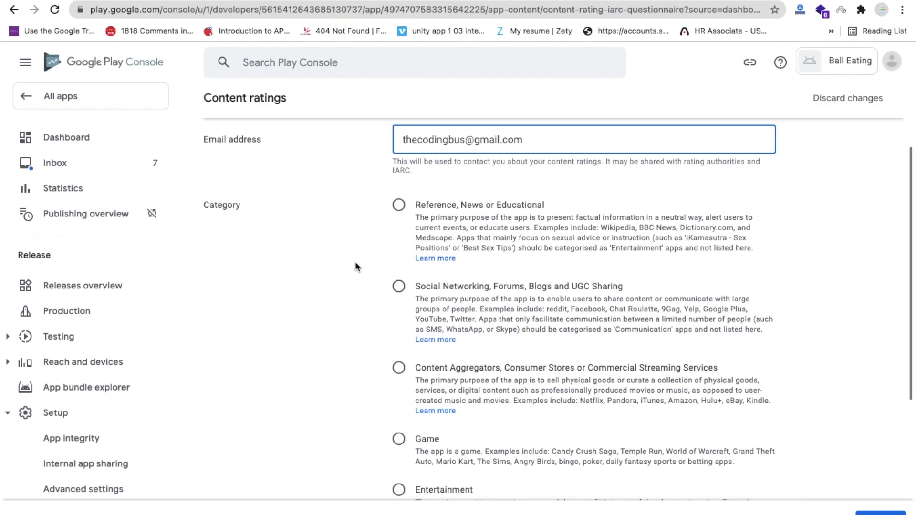
scroll(371, 285, "down", 4)
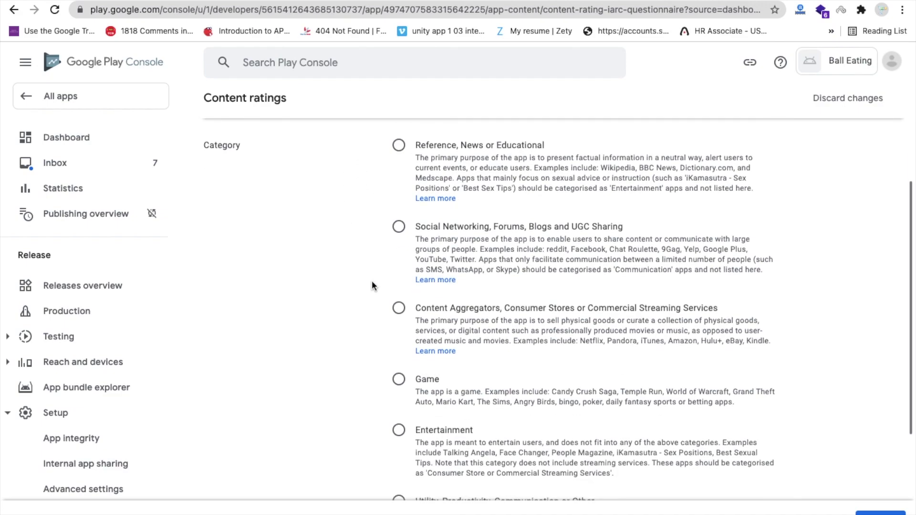
left_click(399, 270)
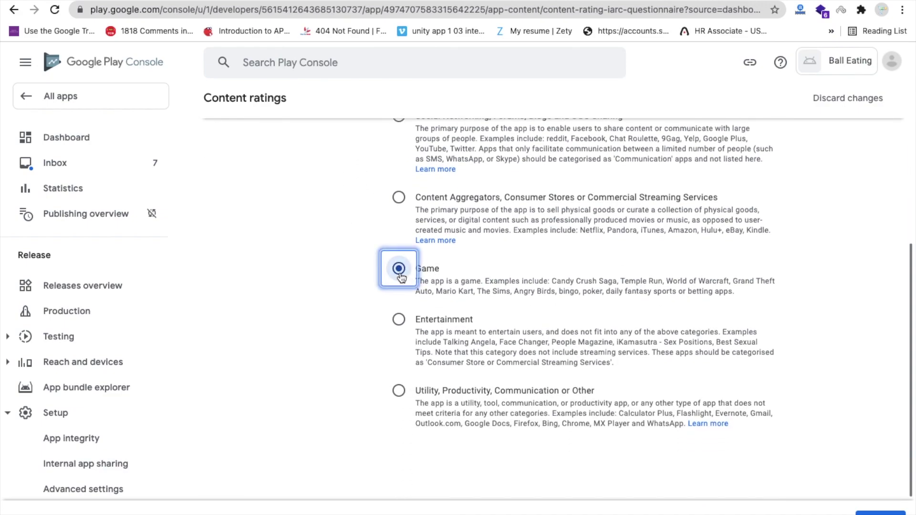
left_click(880, 512)
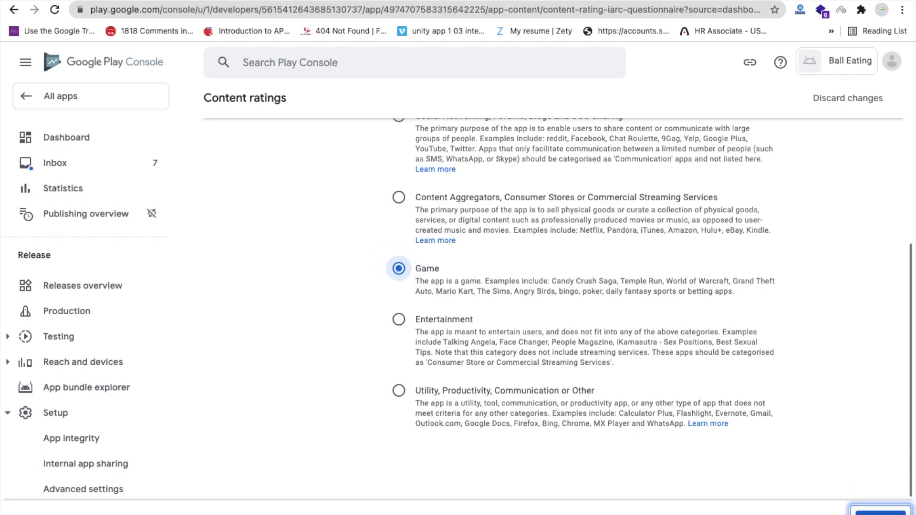
Answer No to violence, fear, sexuality, gambling, language, controlled substance and crude humour
scroll(464, 287, "down", 1)
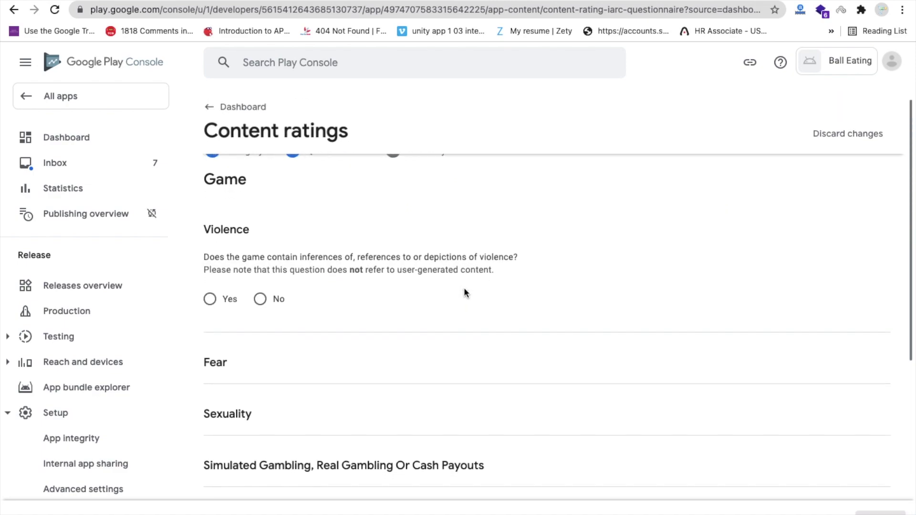
left_click(260, 299)
scroll(474, 305, "down", 3)
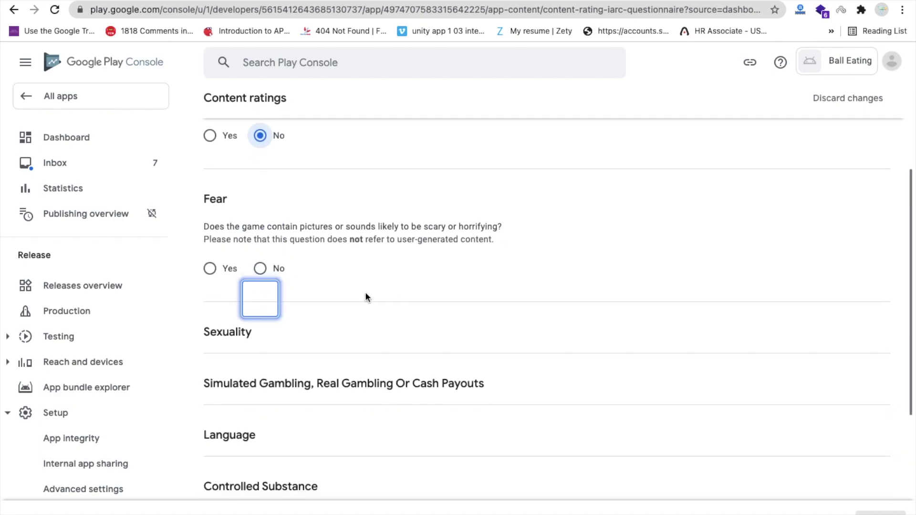
left_click(263, 269)
scroll(459, 331, "down", 3)
left_click(260, 286)
scroll(411, 323, "down", 3)
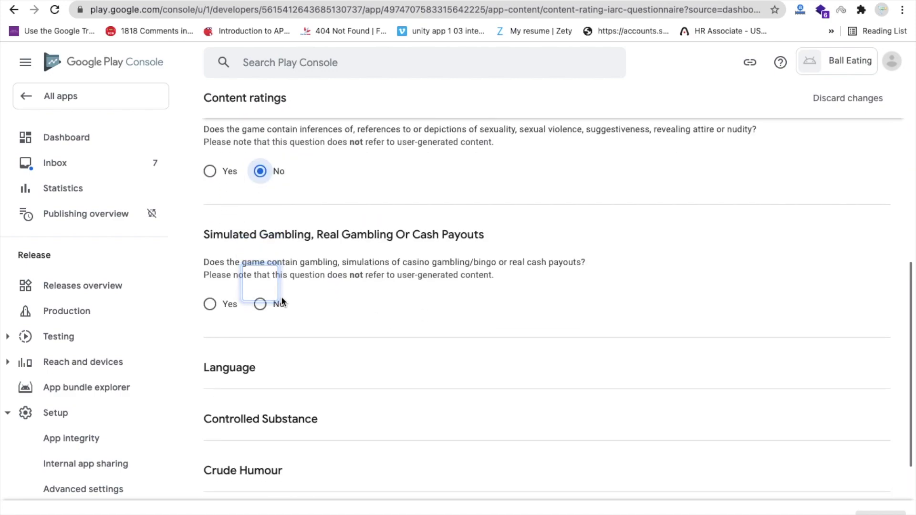
left_click(262, 304)
scroll(584, 325, "down", 3)
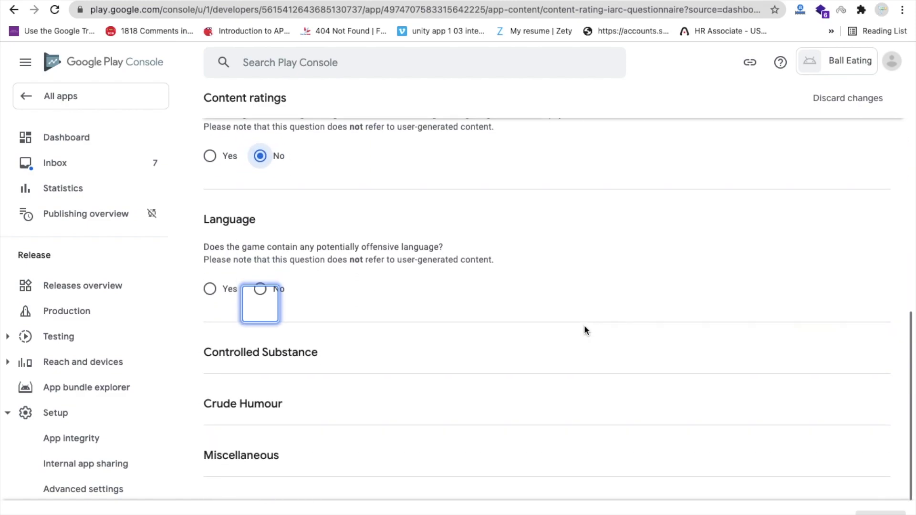
left_click(276, 287)
scroll(337, 303, "down", 3)
left_click(272, 306)
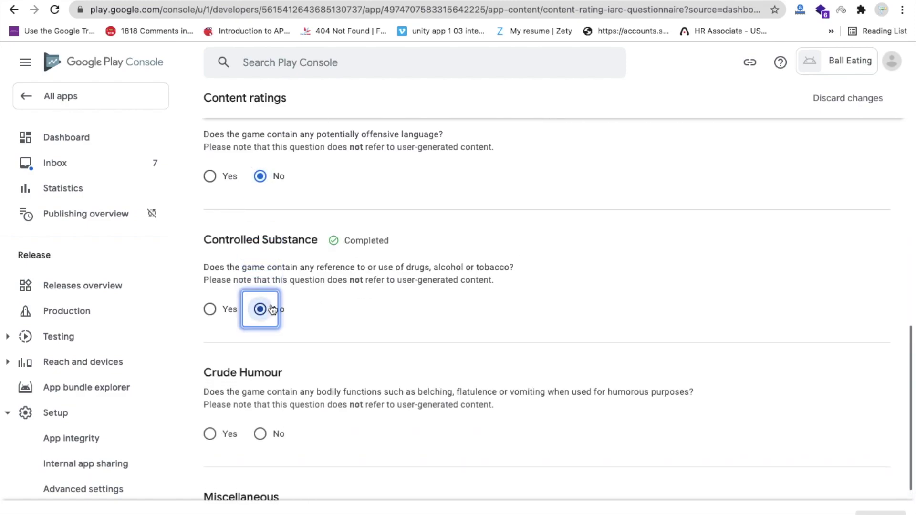
left_click(270, 329)
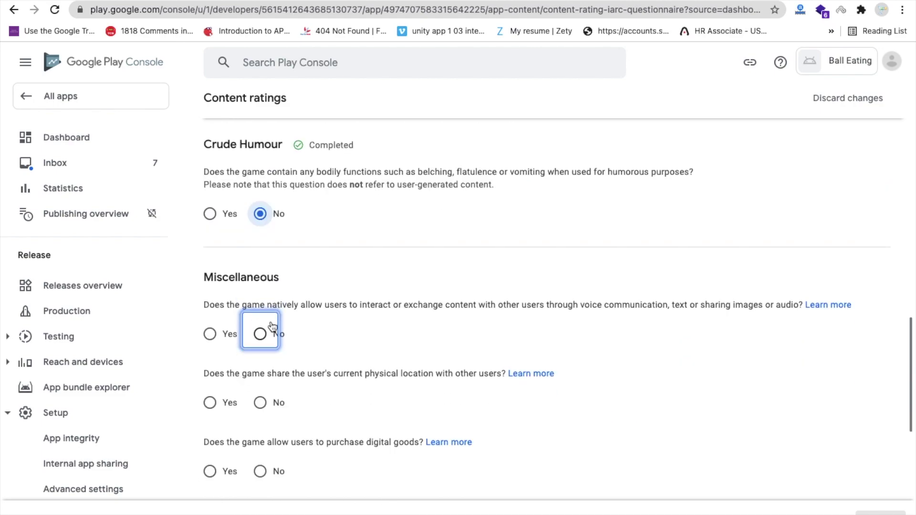
Answer No to all Miscellaneous questions, through terrorism, and save the questionnaire
left_click(267, 331)
left_click(261, 284)
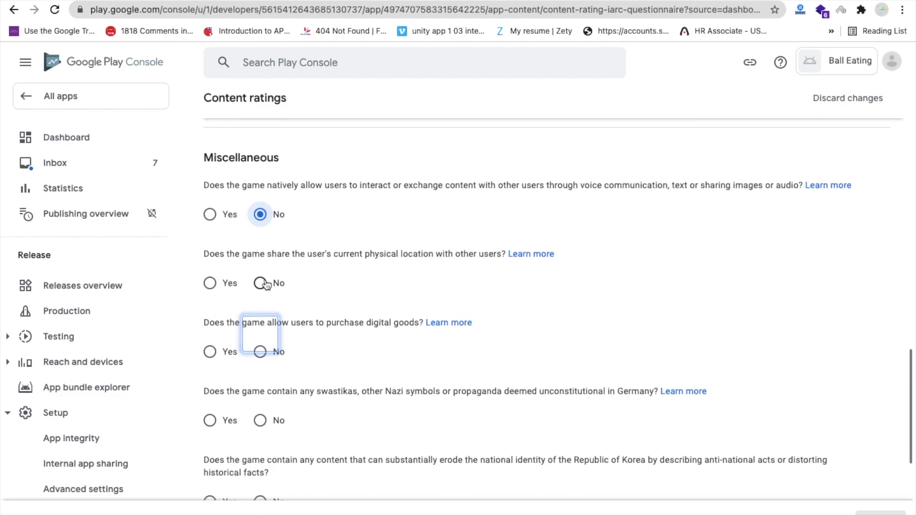
left_click(260, 277)
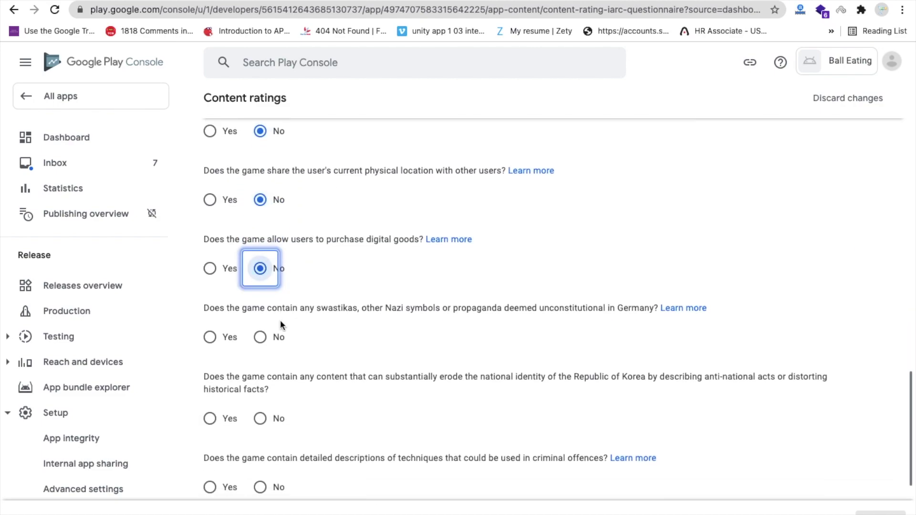
left_click(273, 332)
left_click(273, 332)
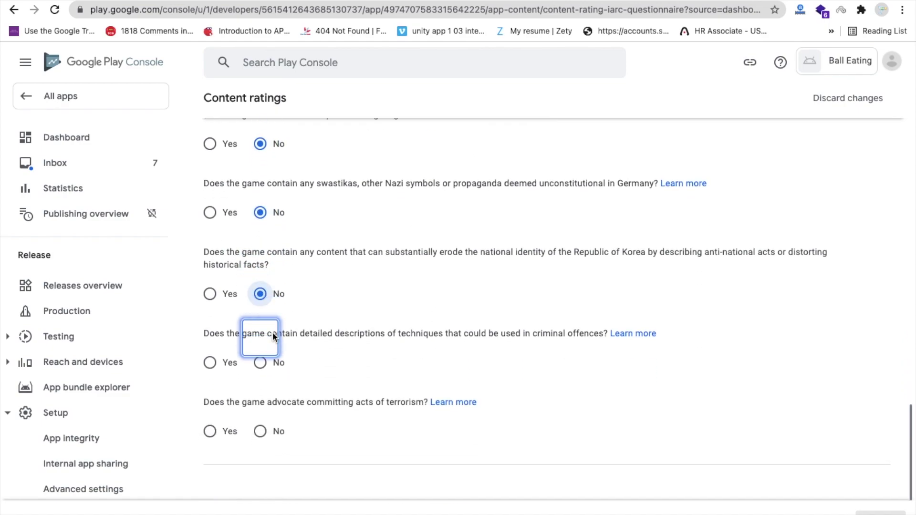
left_click(272, 333)
left_click(279, 394)
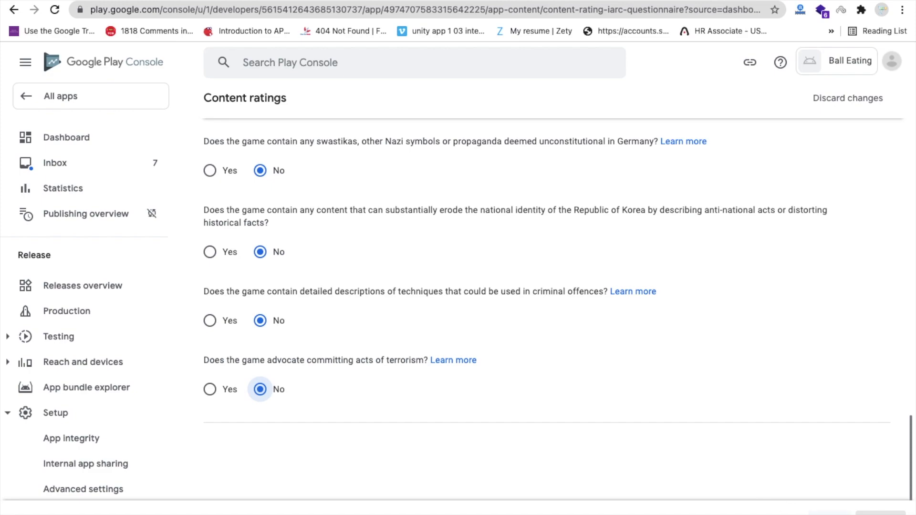
left_click(829, 510)
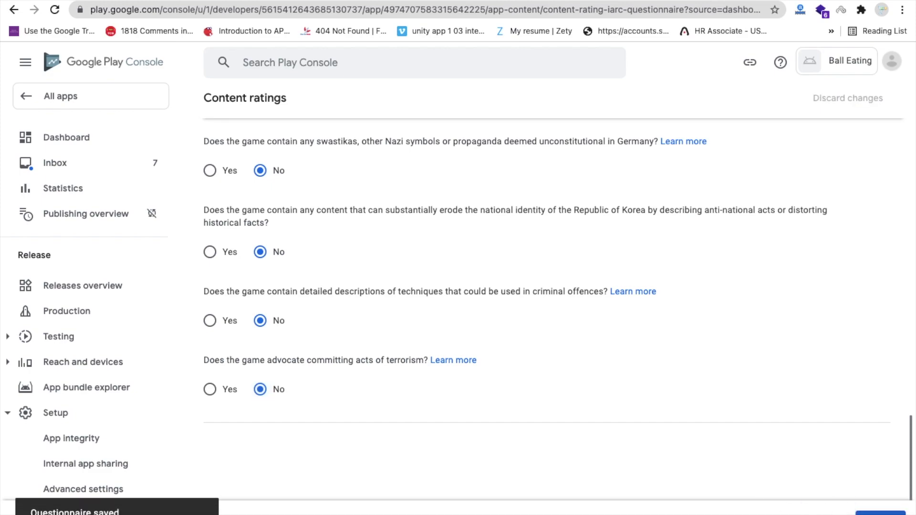
Review the rating summary, submit it, and return to the dashboard's setup task list
left_click(880, 511)
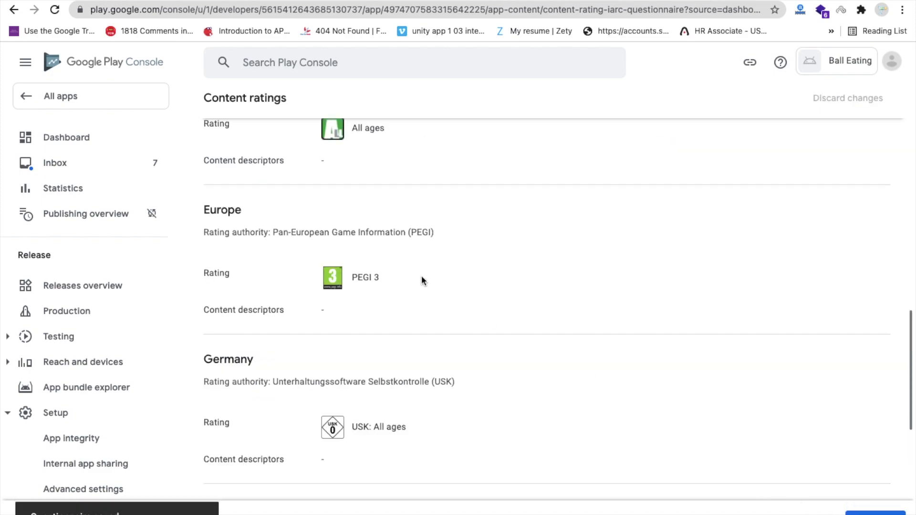
scroll(422, 280, "down", 5)
left_click(876, 512)
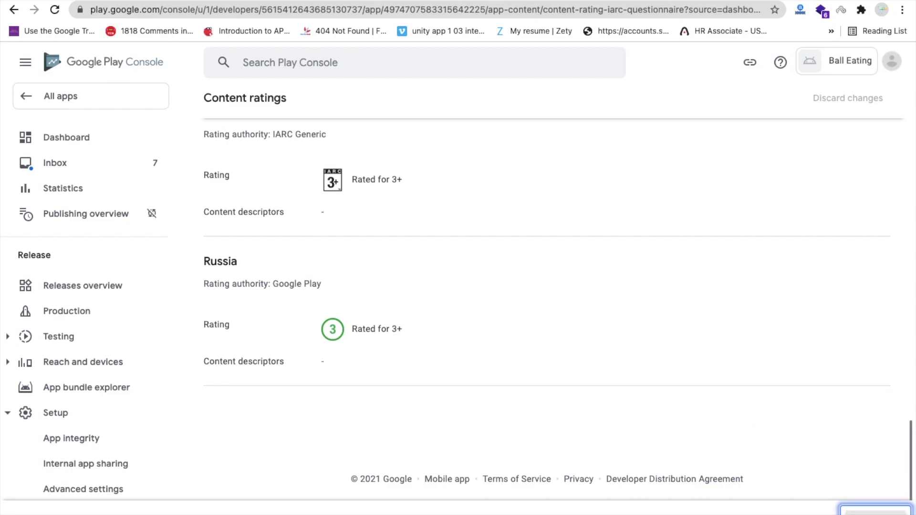
scroll(379, 268, "down", 4)
scroll(379, 268, "up", 4)
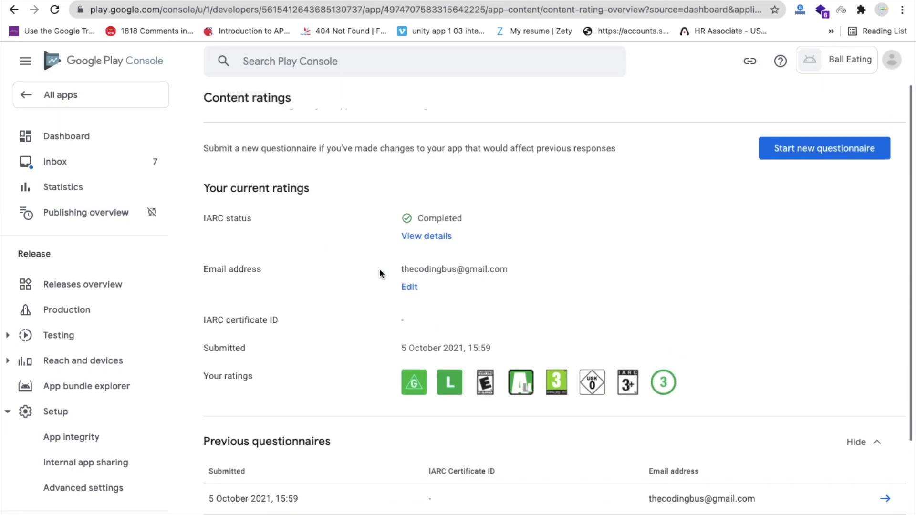
left_click(209, 110)
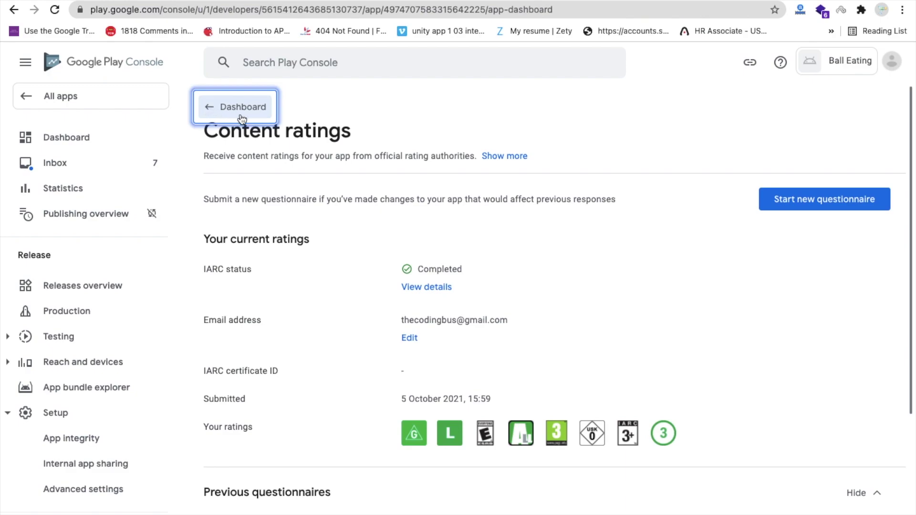
scroll(416, 289, "down", 4)
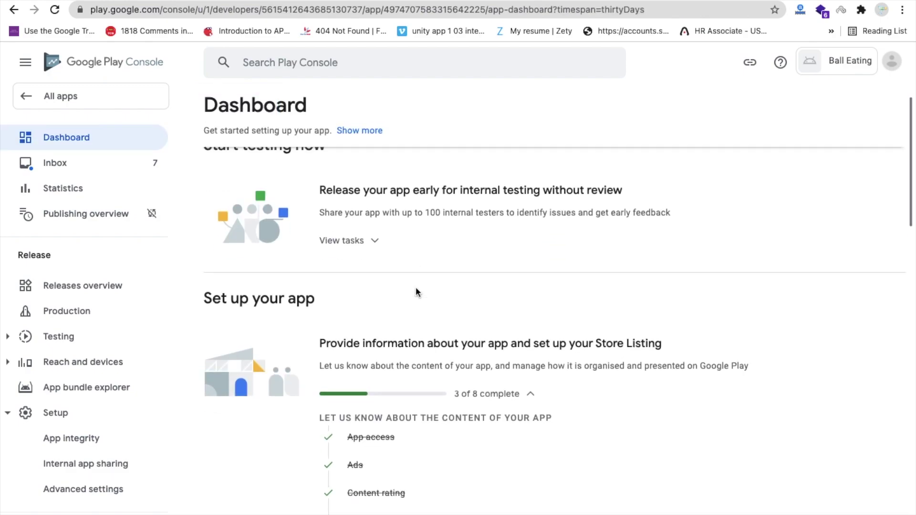
scroll(465, 317, "down", 1)
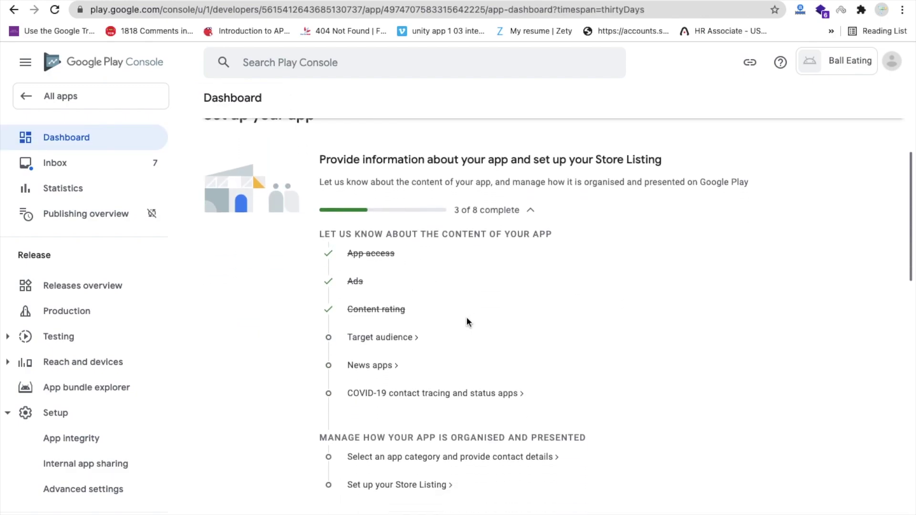
Set the target audience to ages 13-15, 16-17 and 18 and over
left_click(370, 339)
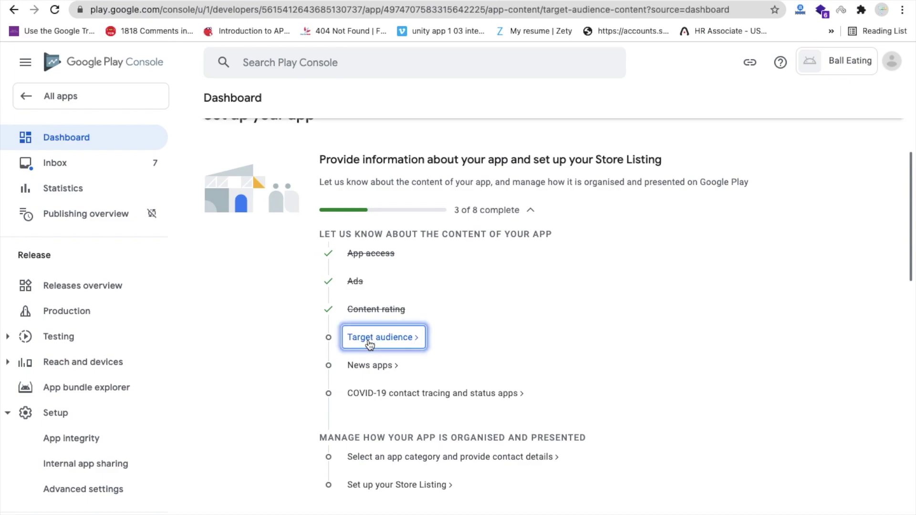
scroll(367, 291, "down", 1)
scroll(367, 291, "down", 3)
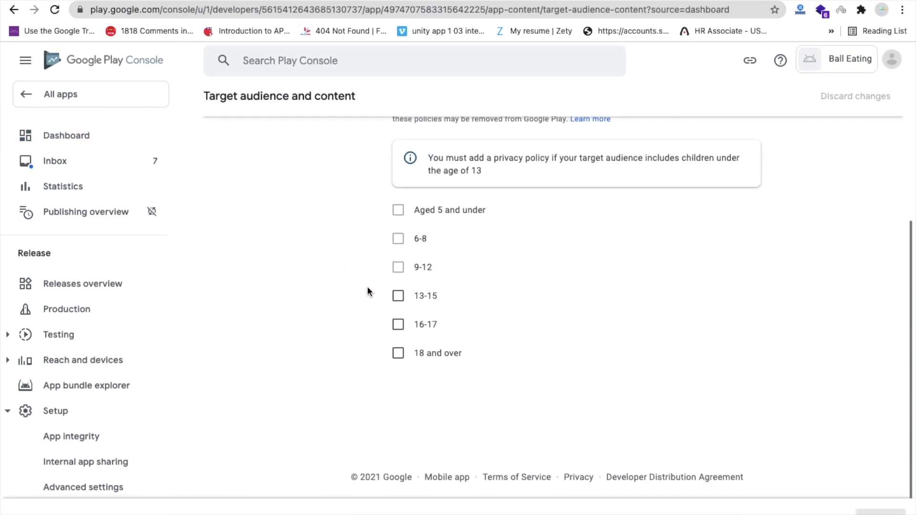
left_click(397, 298)
left_click(398, 329)
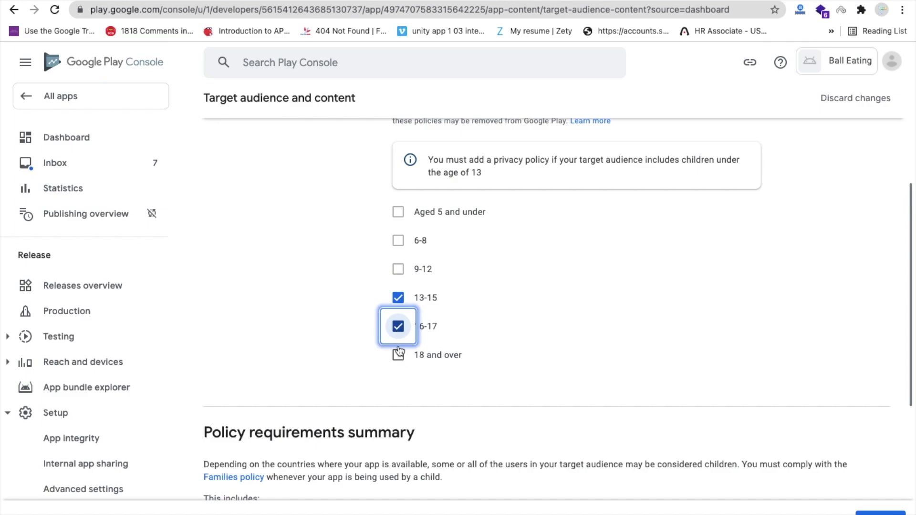
left_click(399, 356)
scroll(725, 380, "down", 6)
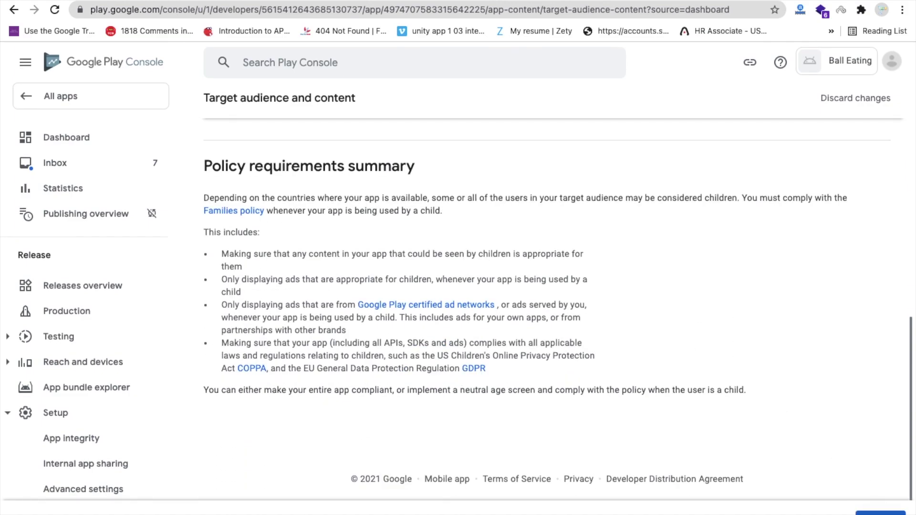
left_click(880, 512)
Answer that the store listing doesn't appeal to children and save the target audience
scroll(345, 318, "down", 2)
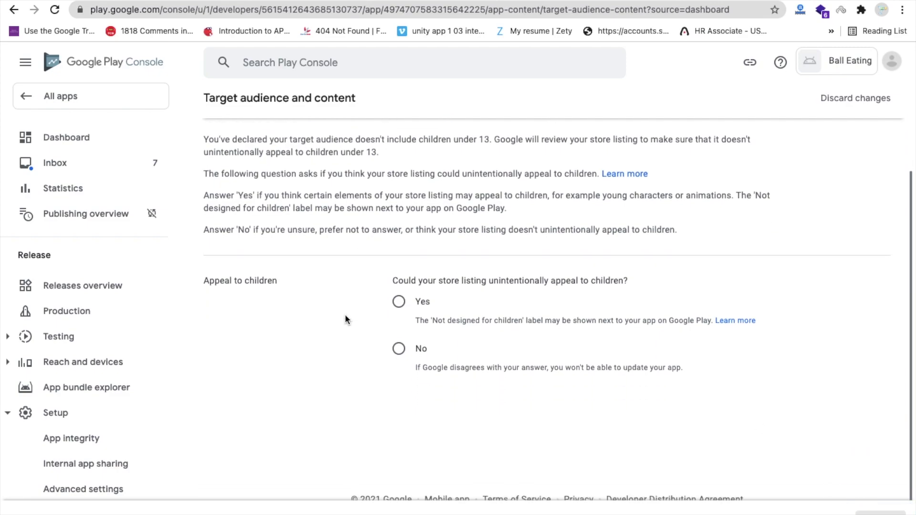
scroll(501, 285, "down", 1)
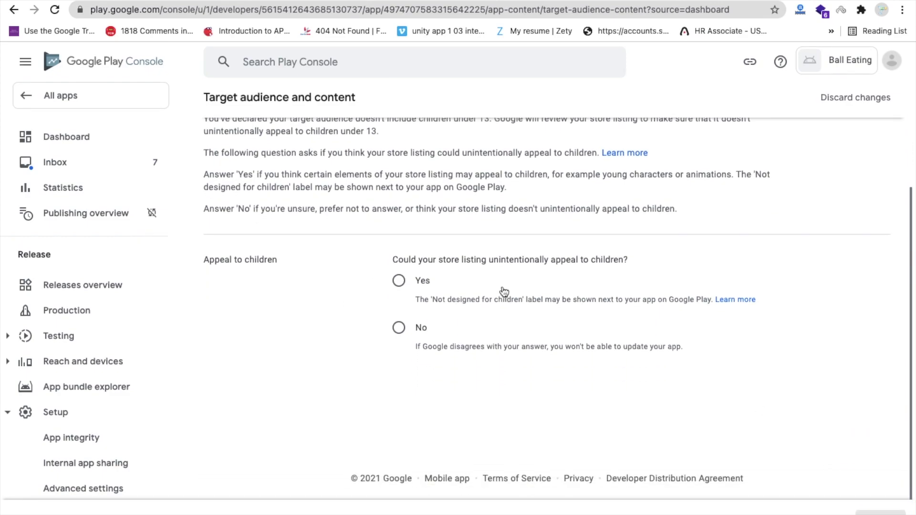
left_click(399, 329)
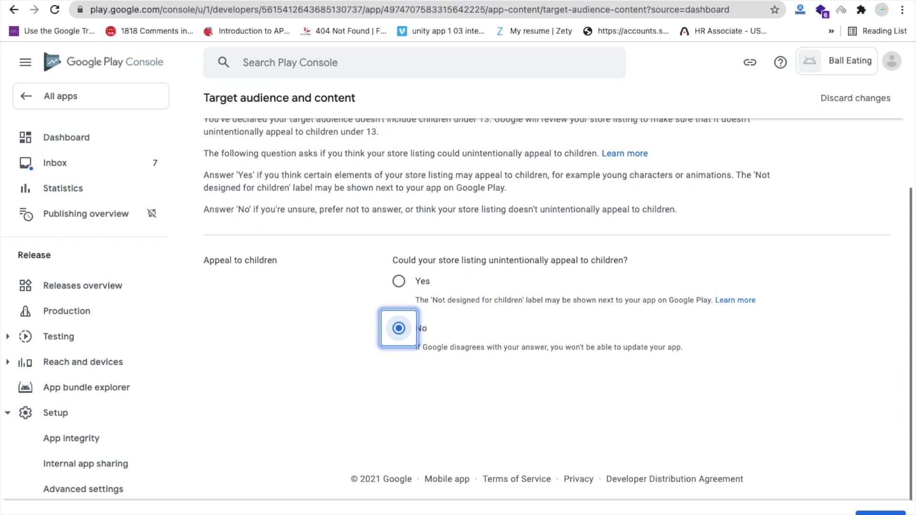
left_click(881, 513)
left_click(880, 513)
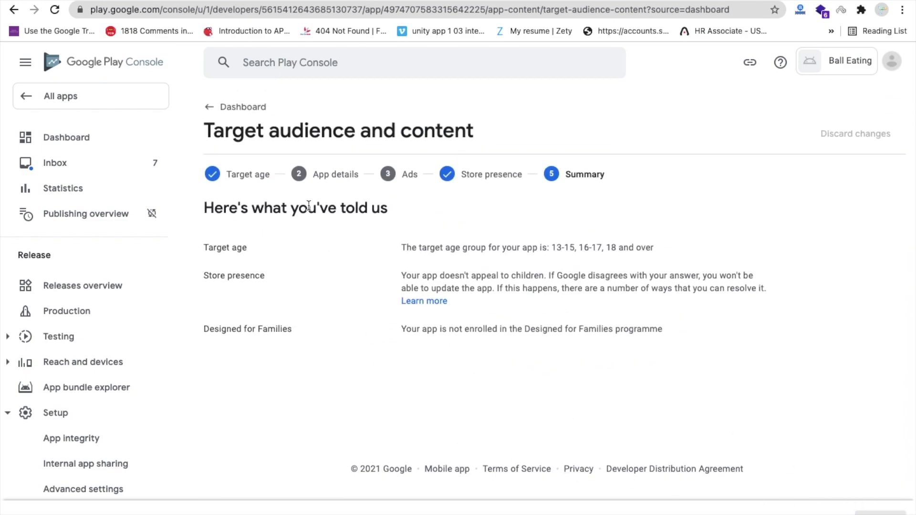
Answer No to 'Is your app a news app?' and go back to the dashboard
left_click(242, 110)
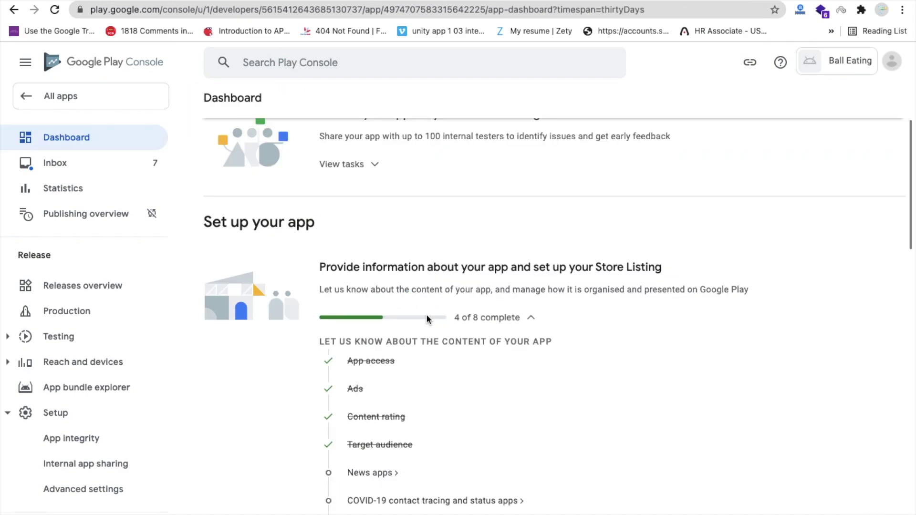
scroll(425, 314, "down", 5)
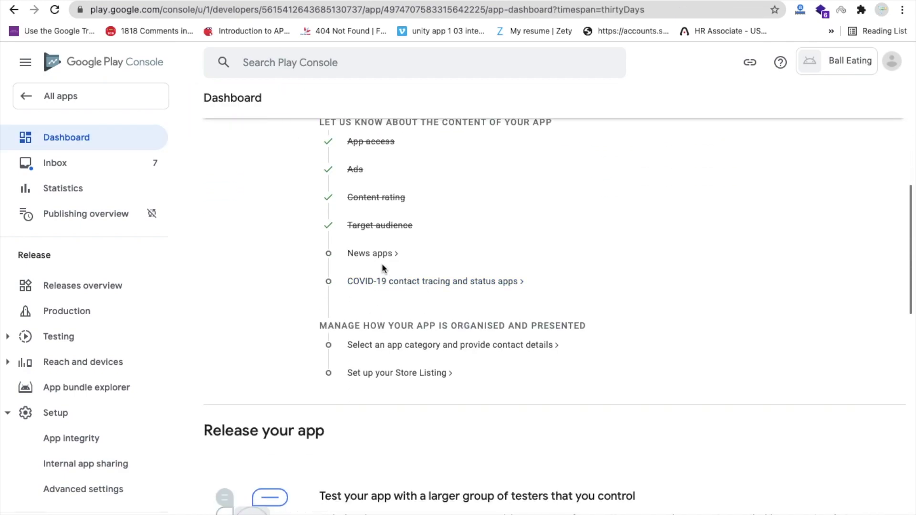
left_click(358, 253)
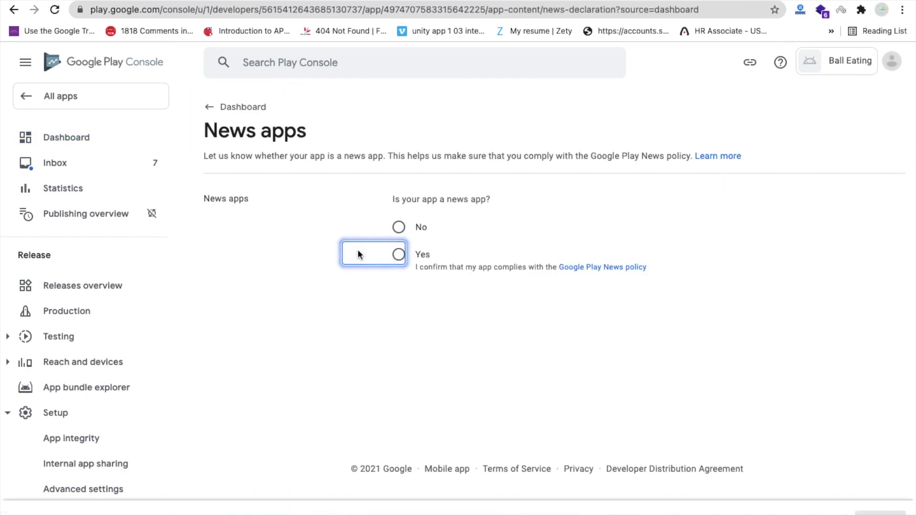
left_click(398, 228)
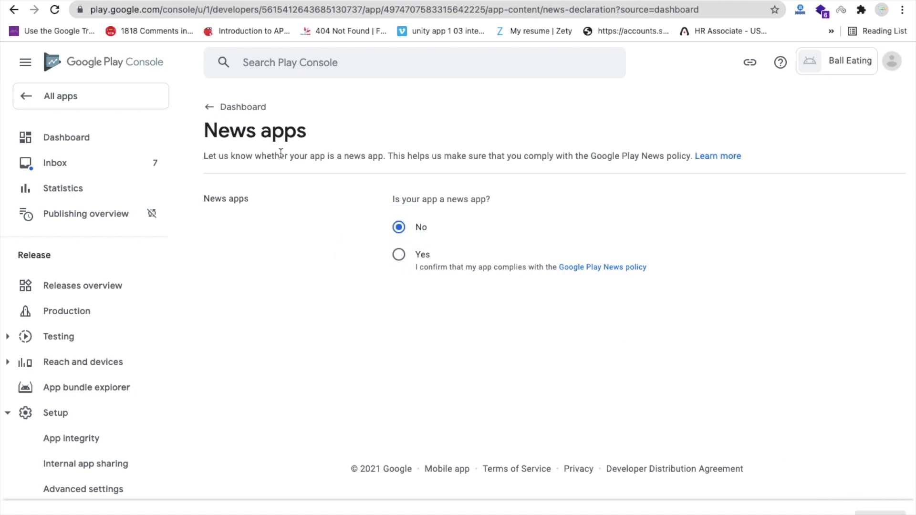
left_click(248, 113)
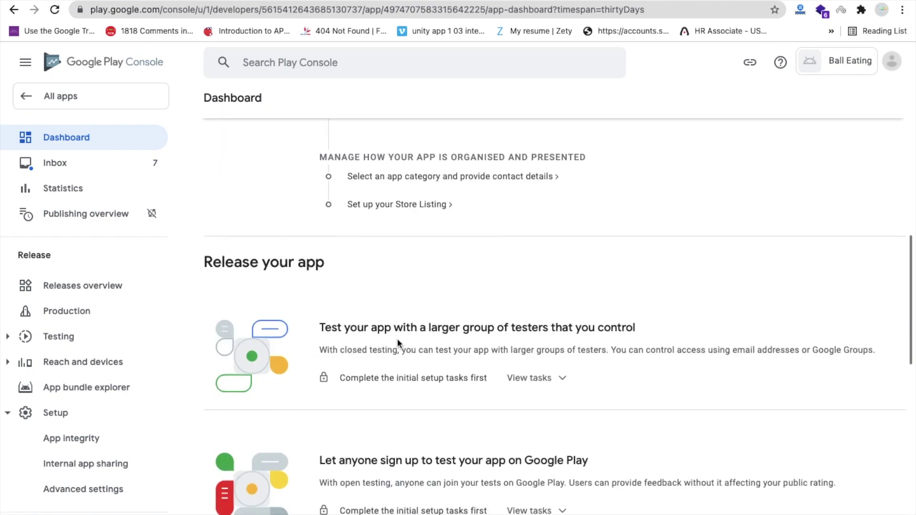
Declare Ball Eating is not a publicly available COVID-19 contact tracing or status app and save
scroll(398, 341, "up", 2)
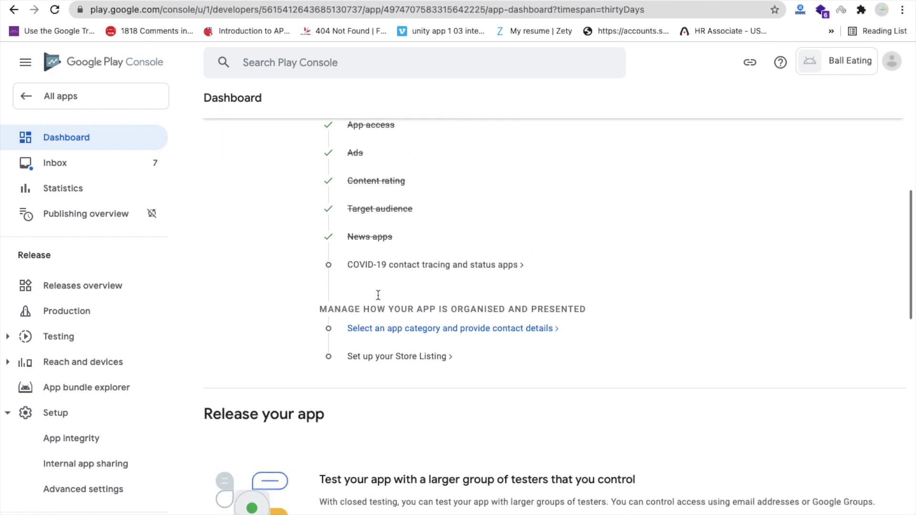
left_click(409, 265)
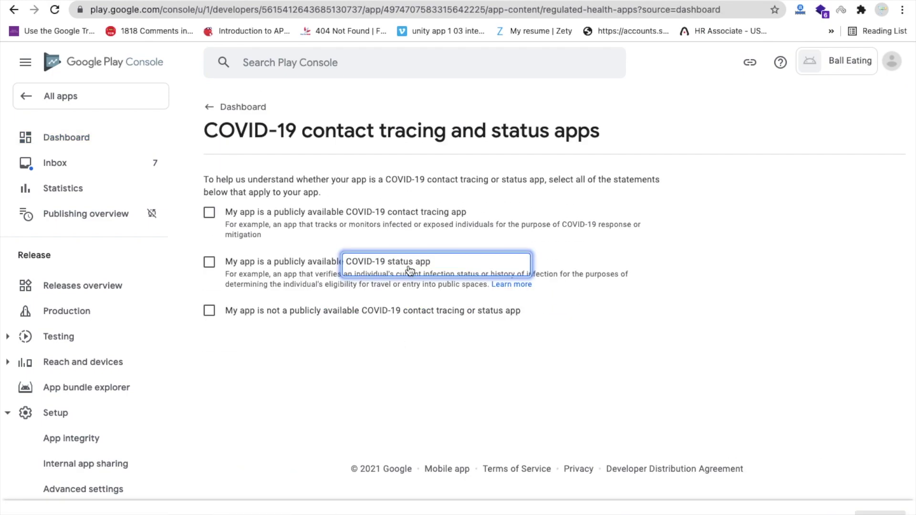
left_click(241, 316)
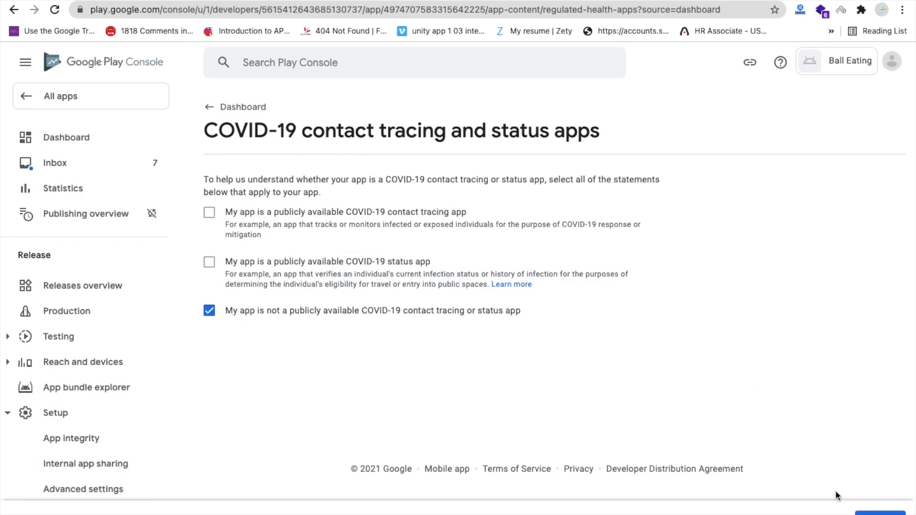
left_click(880, 512)
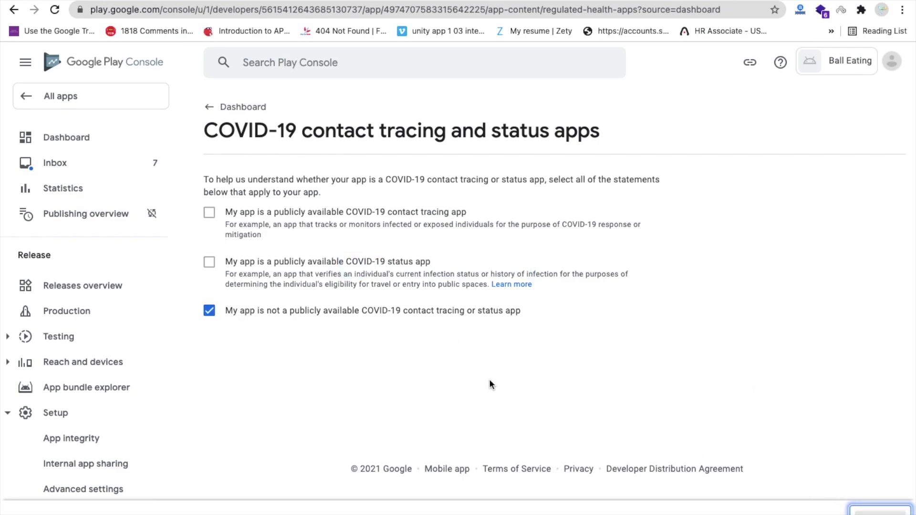
From the dashboard, open the app category and contact details store settings
left_click(234, 104)
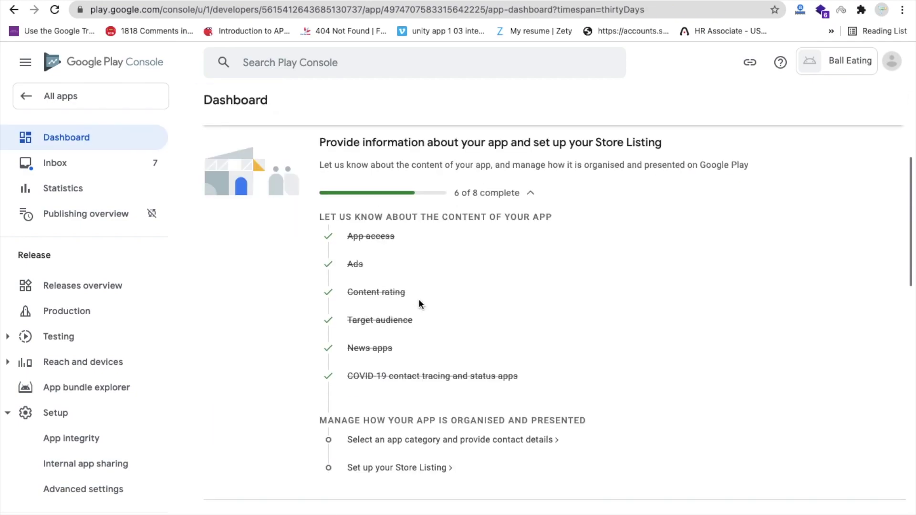
scroll(419, 299, "down", 4)
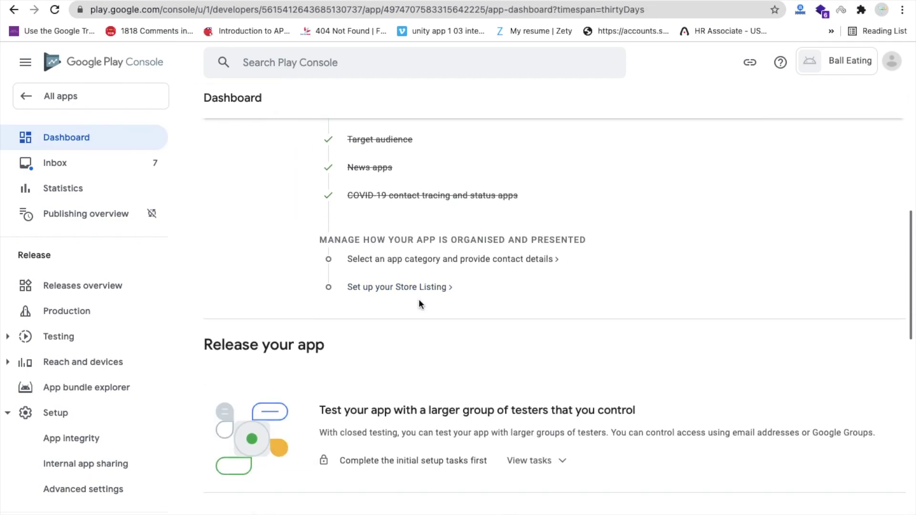
left_click(403, 260)
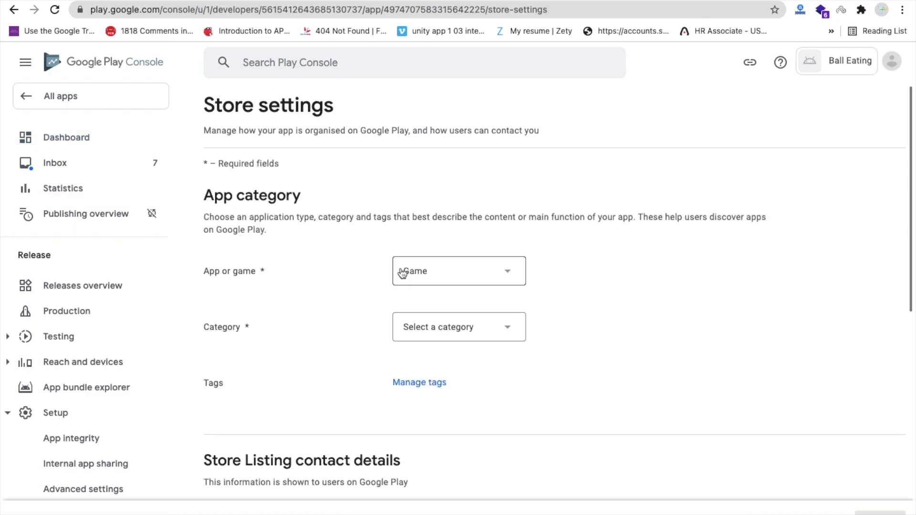
Set the game's category to Action
scroll(350, 262, "down", 2)
left_click(492, 233)
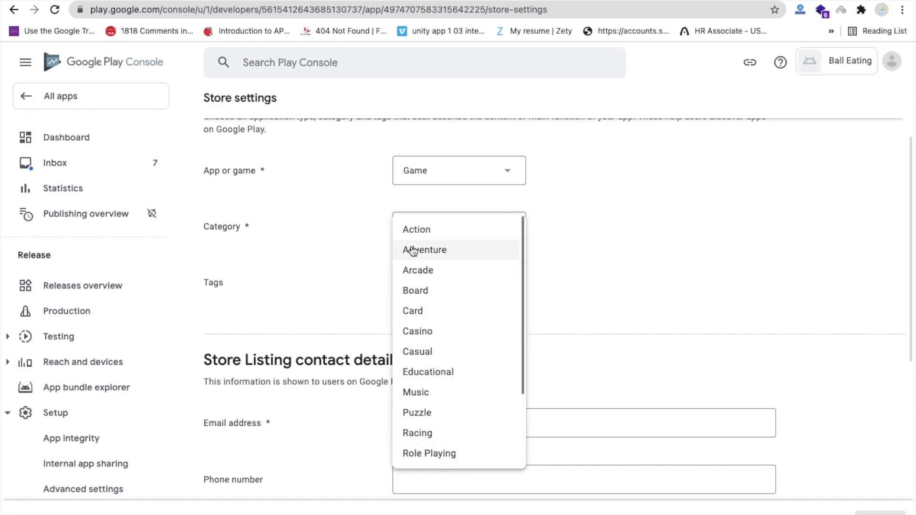
left_click(410, 233)
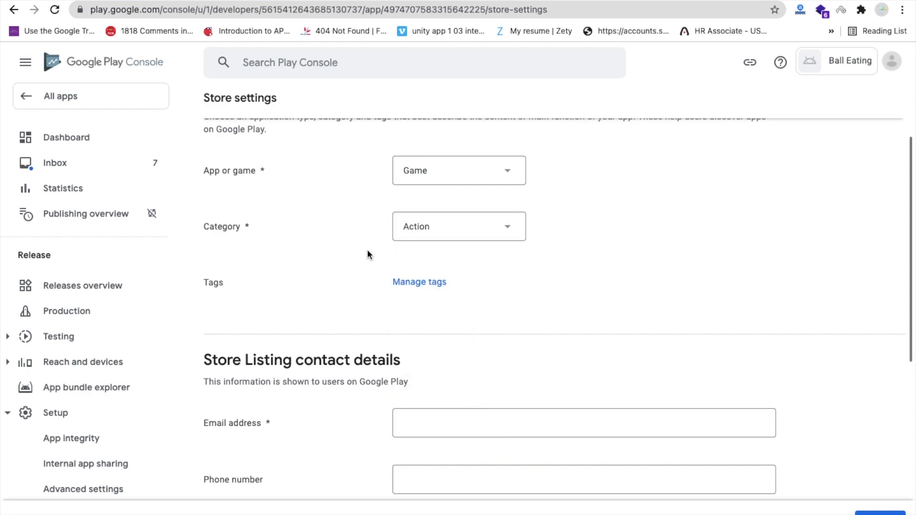
Search the tags for 'action' and apply the Action tag
scroll(370, 255, "down", 3)
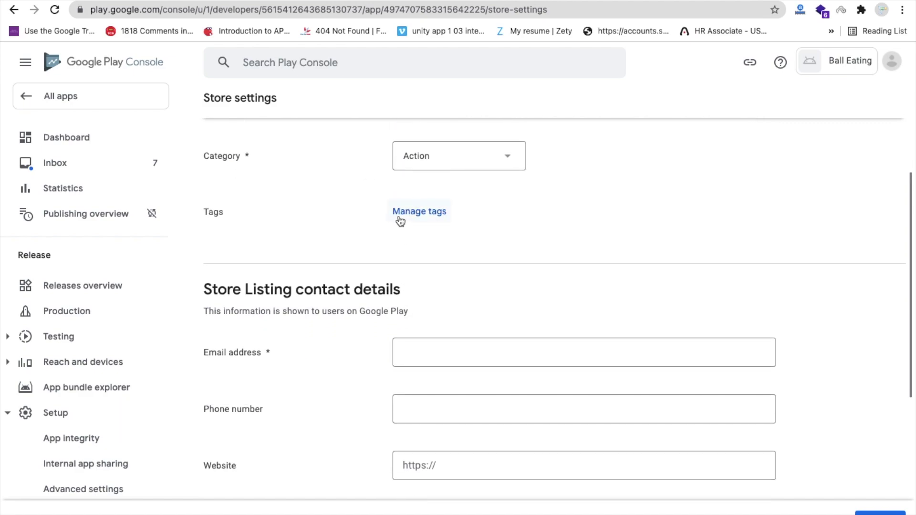
left_click(399, 214)
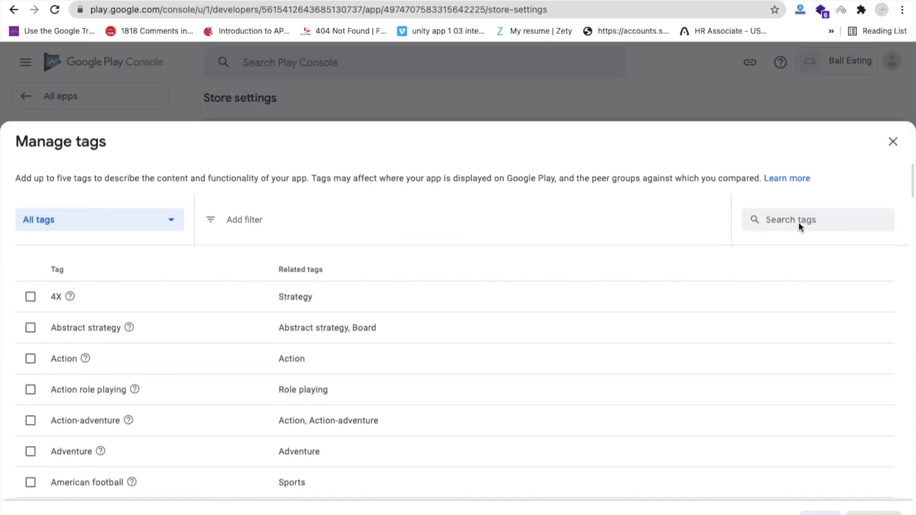
left_click(798, 222)
type("action")
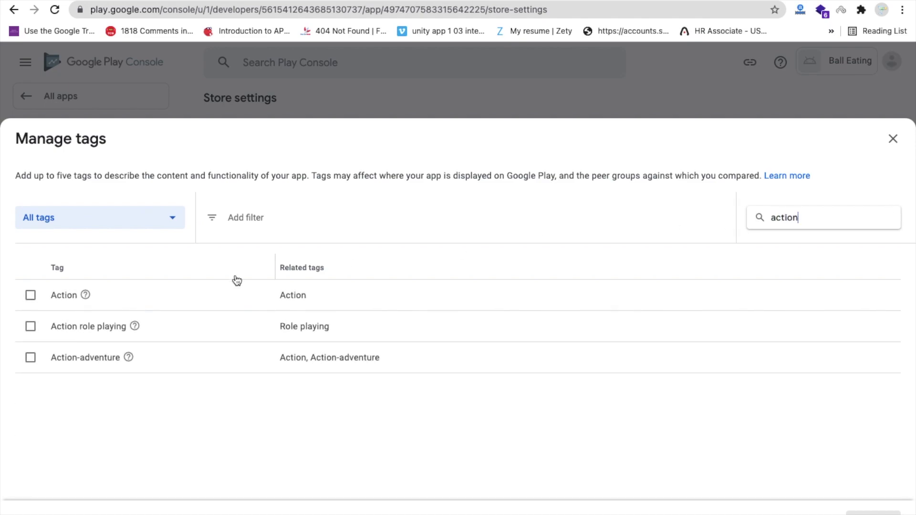
left_click(31, 294)
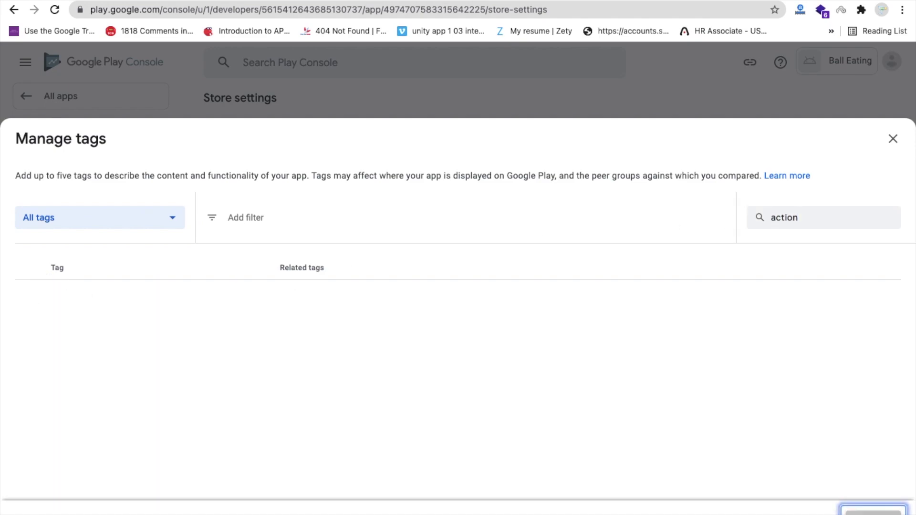
left_click(873, 512)
scroll(356, 327, "down", 3)
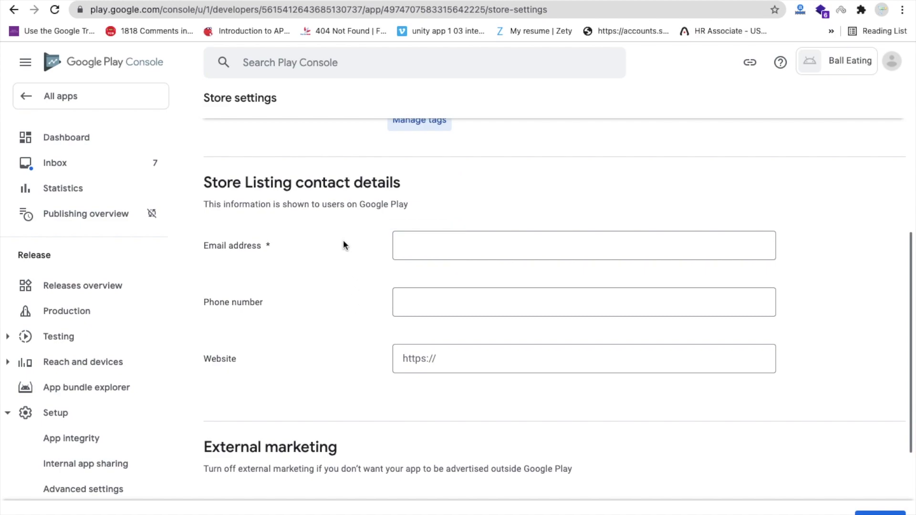
Enter the contact e-mail address, save the store settings, and return to the dashboard
left_click(405, 241)
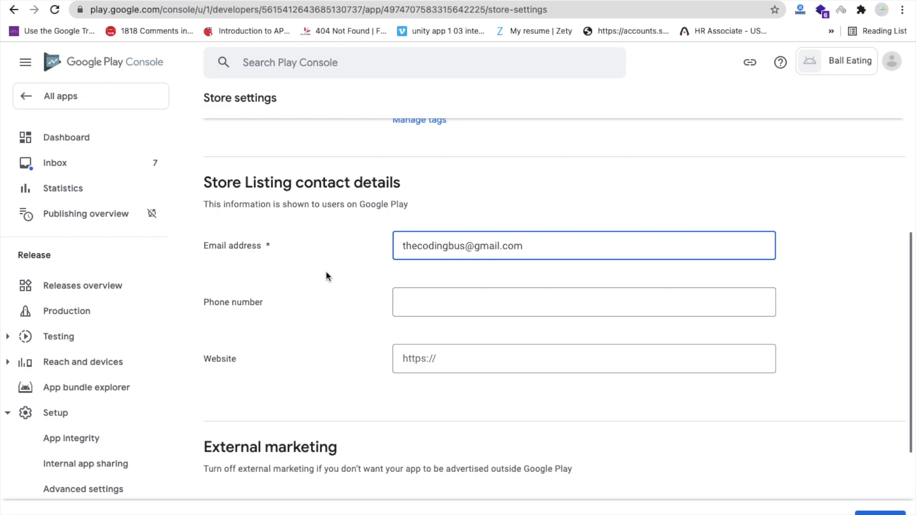
scroll(334, 279, "down", 3)
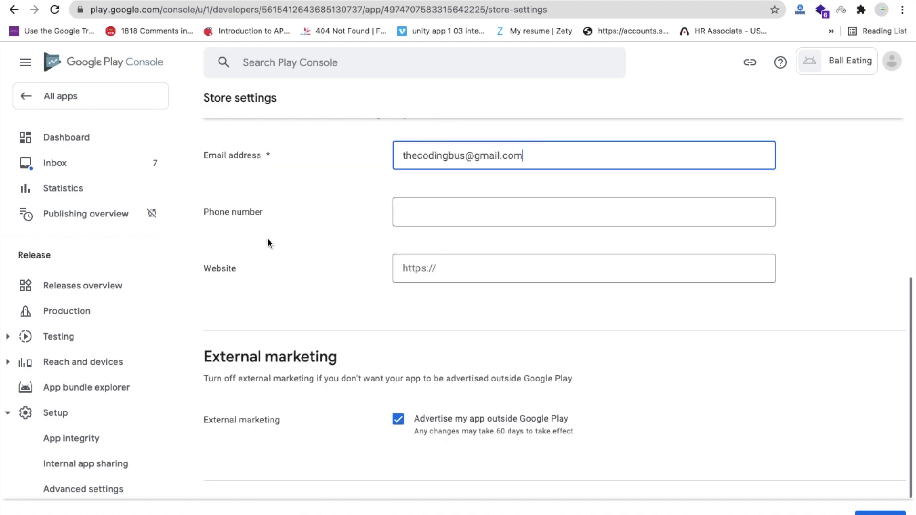
scroll(389, 310, "down", 2)
scroll(388, 307, "down", 1)
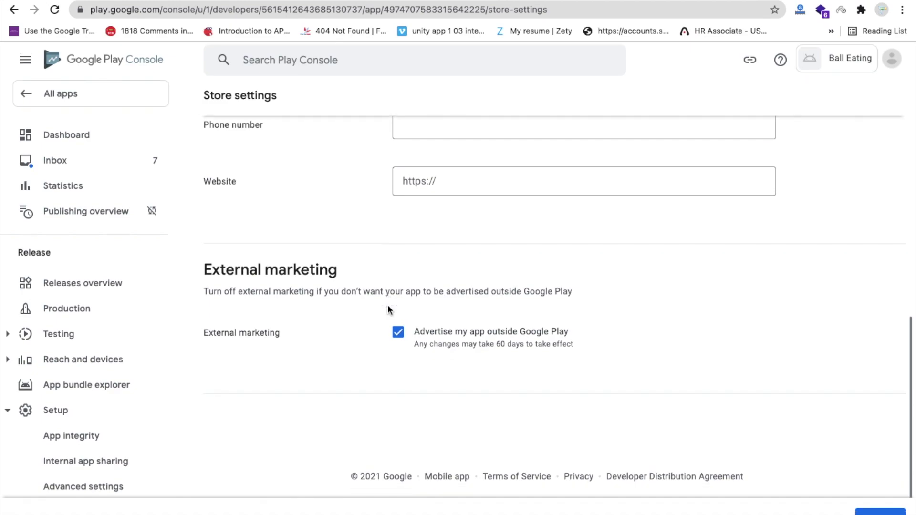
left_click(880, 514)
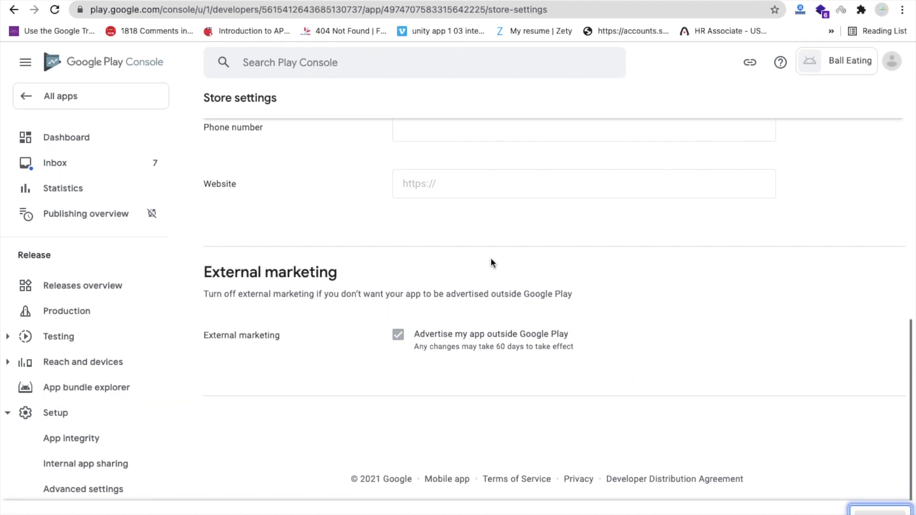
scroll(376, 281, "up", 10)
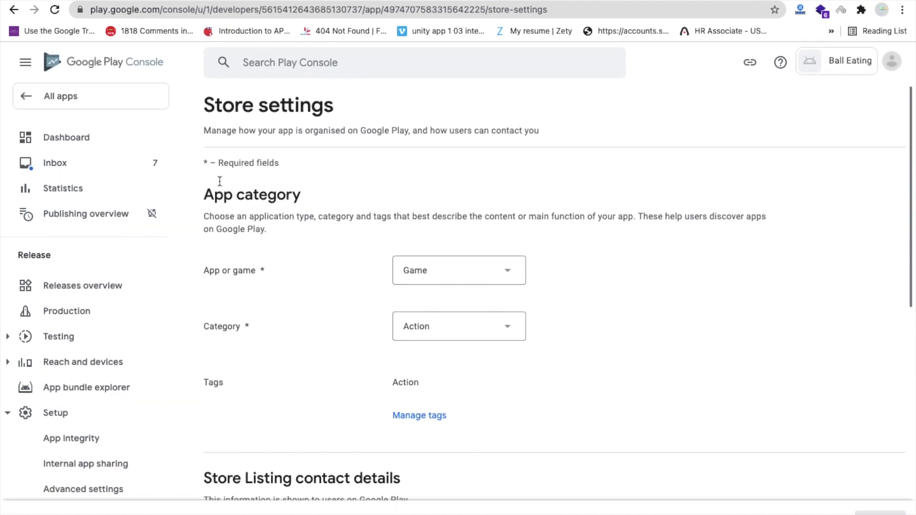
left_click(89, 139)
scroll(359, 374, "down", 8)
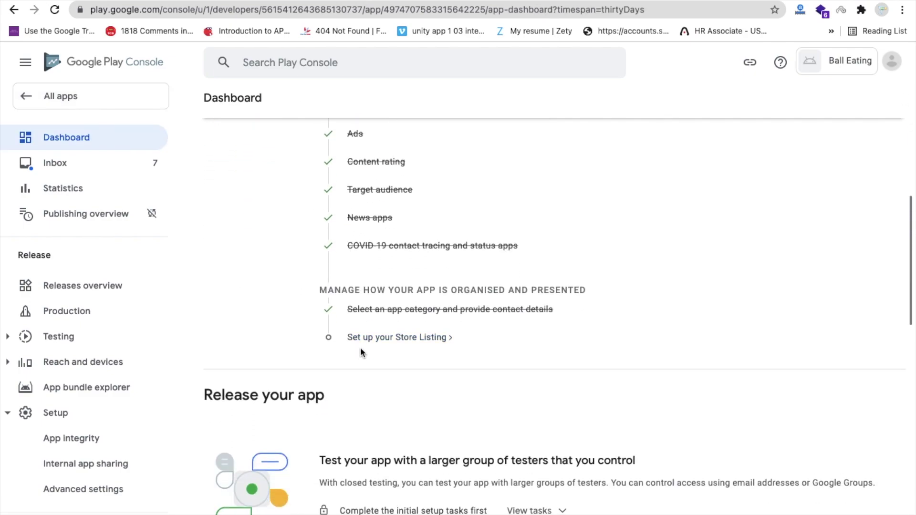
Paste 'Using this game you can destroy the enemies' from the notes as the short description
left_click(395, 339)
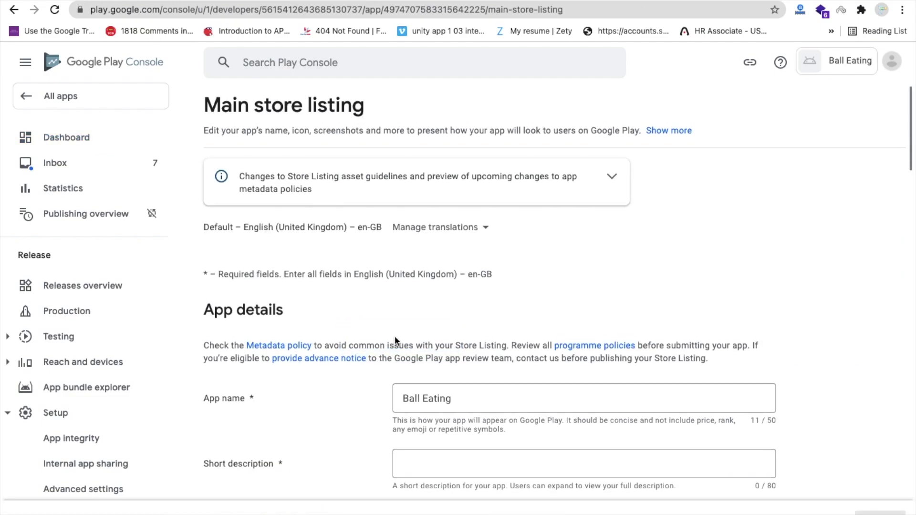
scroll(394, 337, "down", 4)
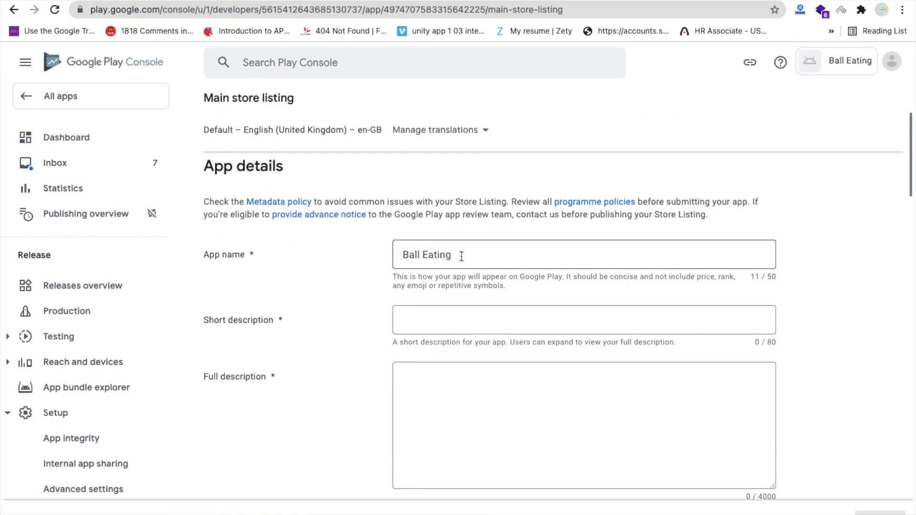
scroll(345, 260, "down", 1)
left_click(408, 273)
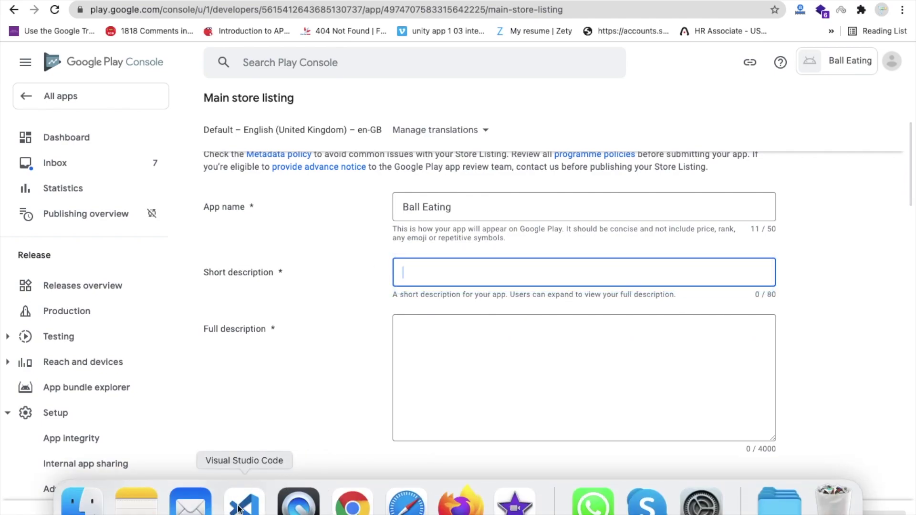
left_click(240, 501)
left_click_drag(231, 28, 514, 32)
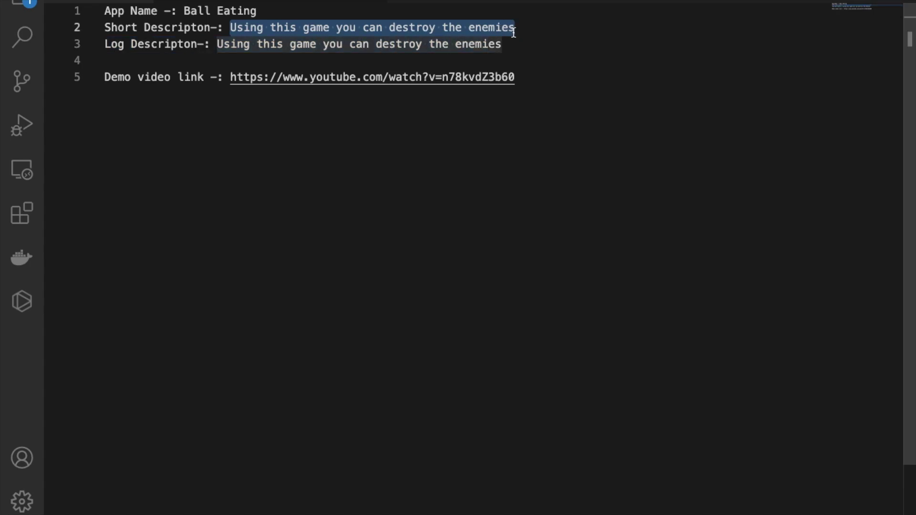
key("super+c")
key("ctrl+Left")
key("super+v")
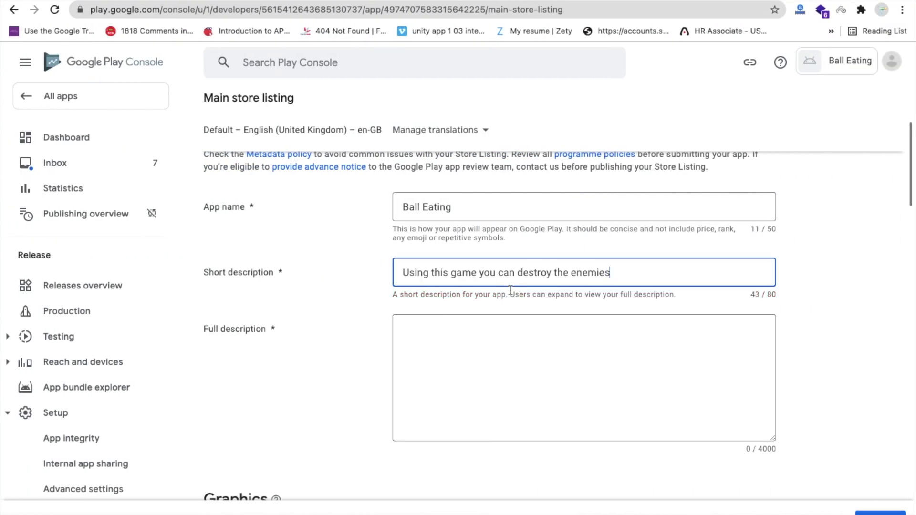
Paste the full description and add the hashtags #BallEatingGame and #Thecodingbus
scroll(510, 289, "down", 1)
left_click(450, 306)
key("super+v")
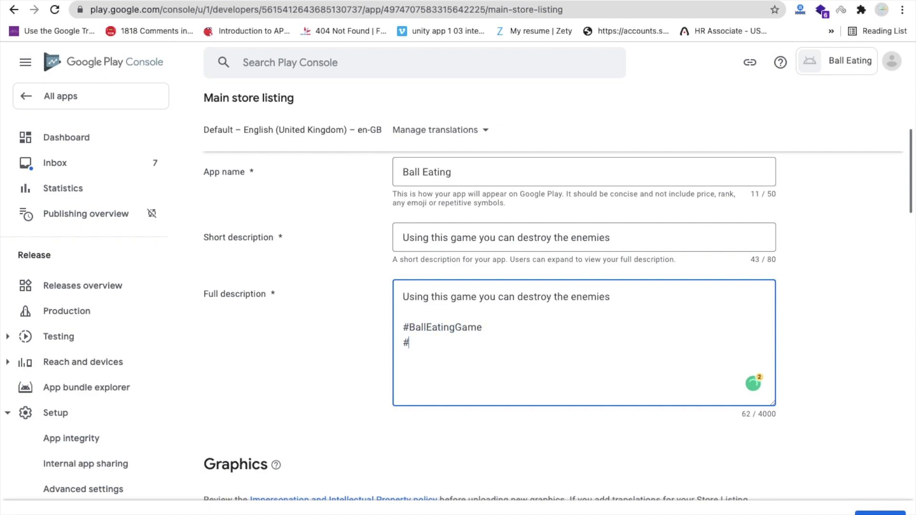
type("odingbus")
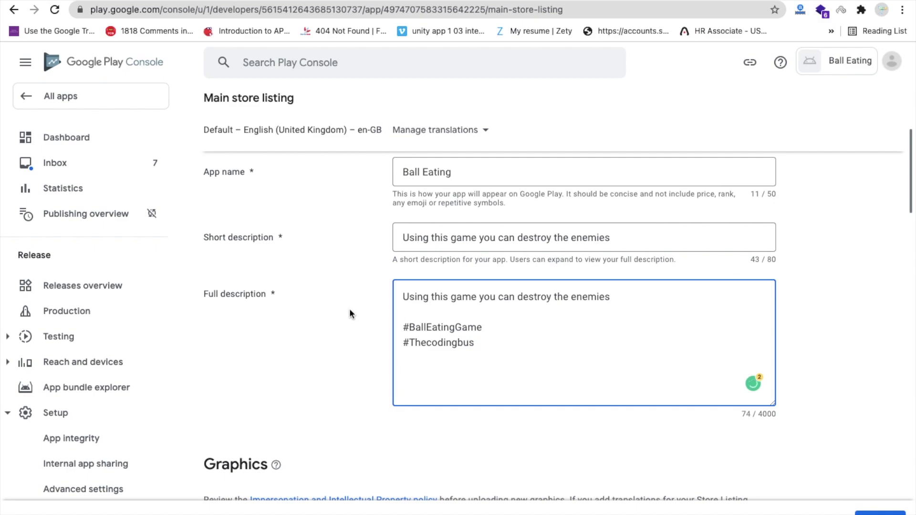
scroll(362, 342, "down", 6)
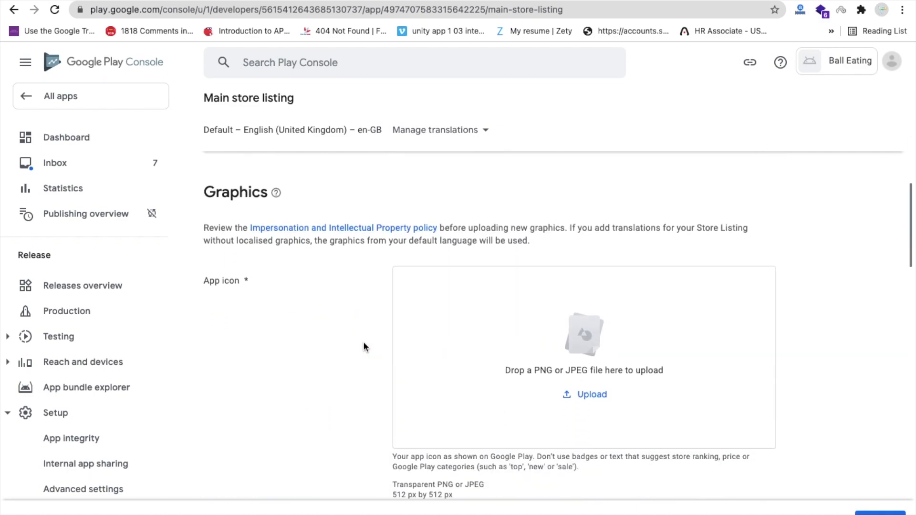
Drag Ball Eating.png from the Playstore folder into the App icon upload box
scroll(364, 347, "down", 2)
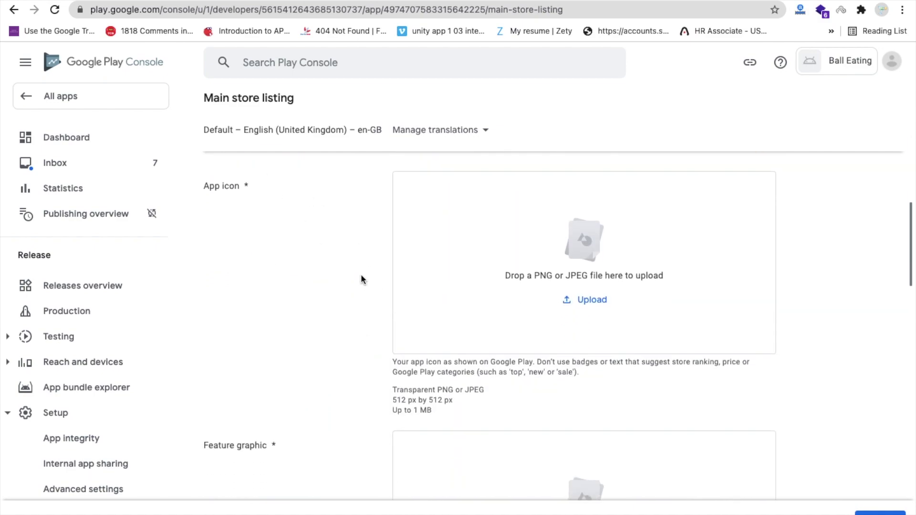
scroll(361, 276, "down", 1)
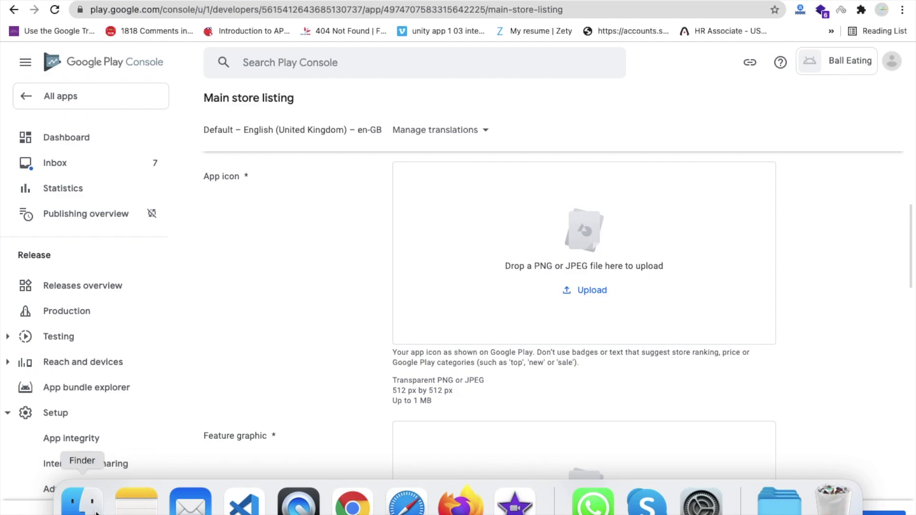
left_click(81, 499)
double_click(327, 49)
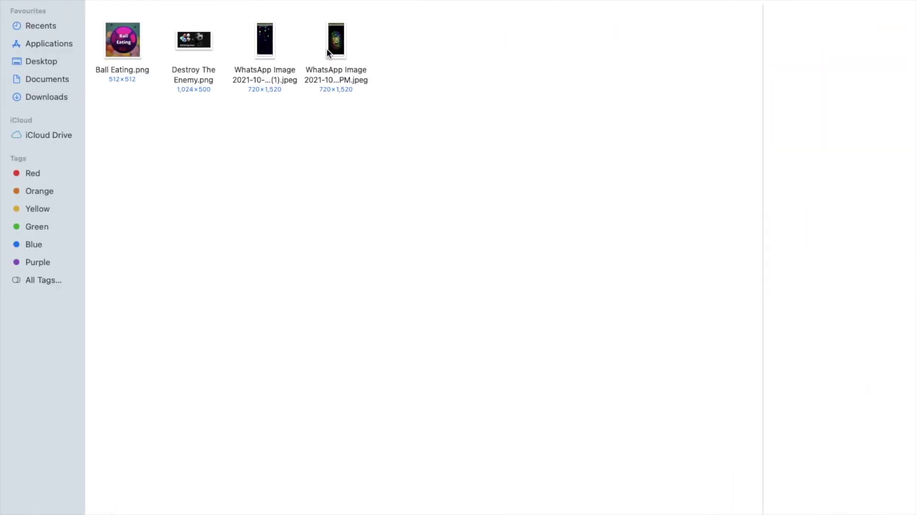
left_click(129, 47)
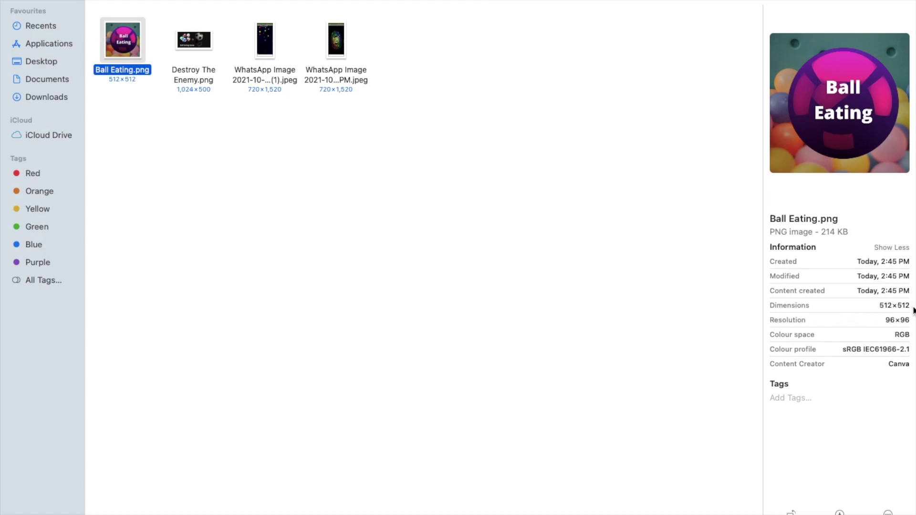
left_click_drag(127, 44, 549, 258)
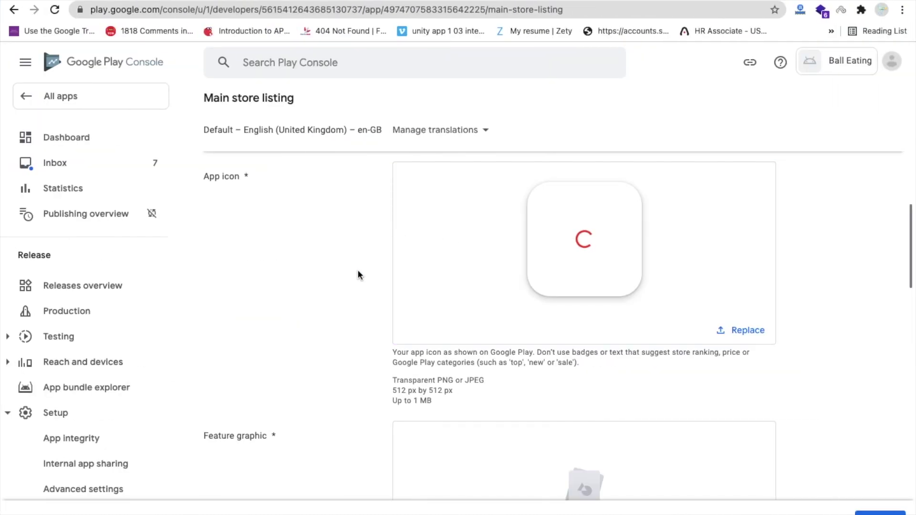
scroll(349, 291, "down", 5)
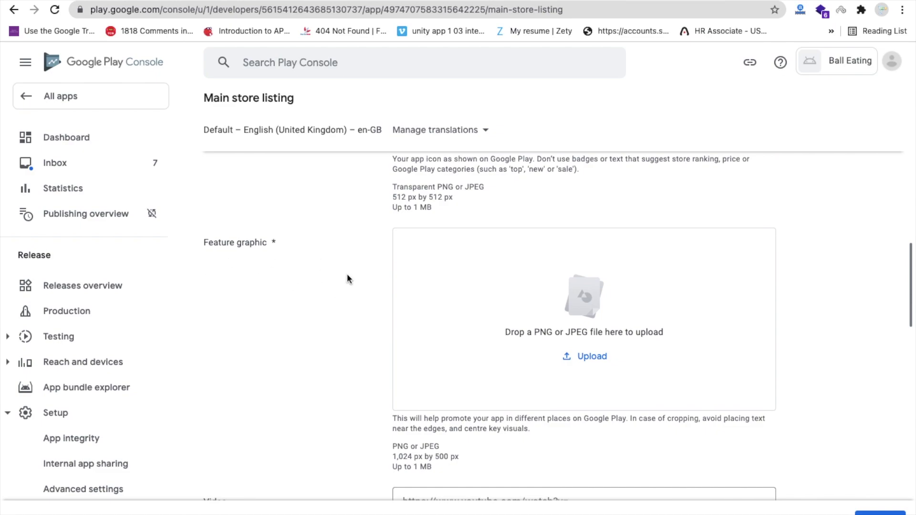
scroll(347, 279, "down", 2)
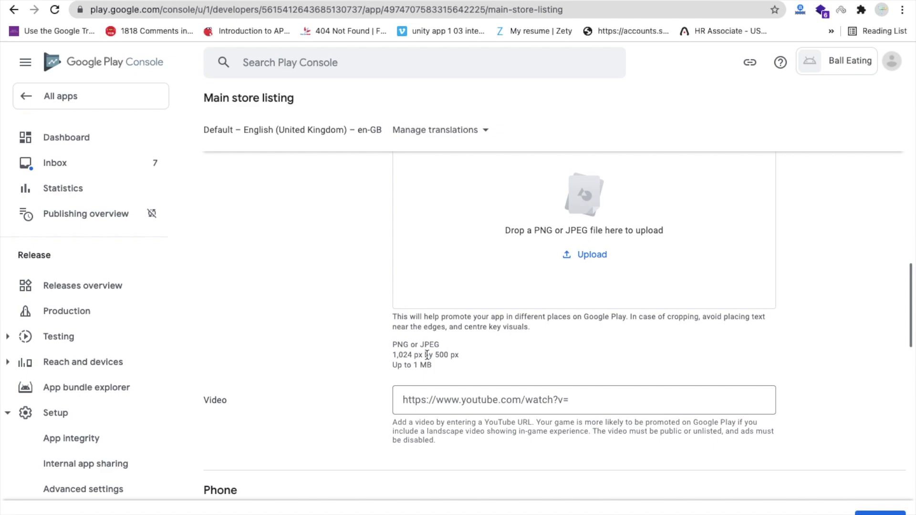
scroll(349, 265, "up", 1)
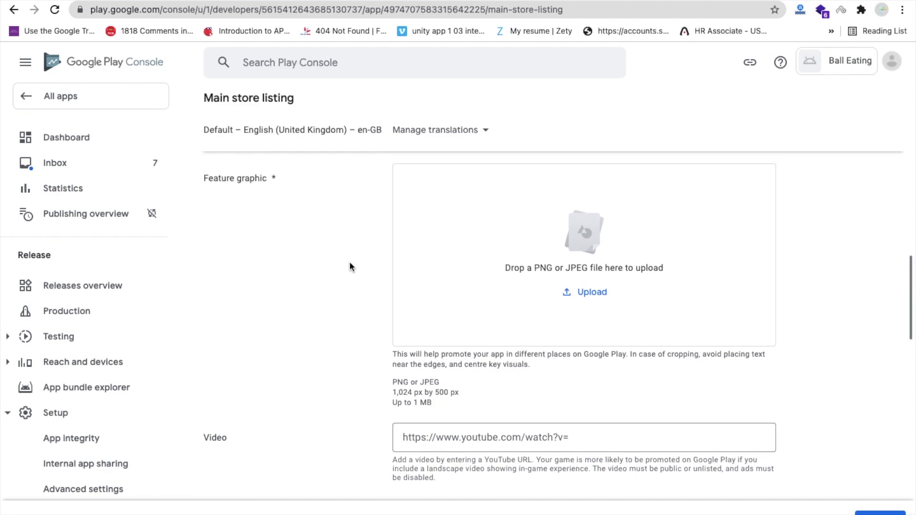
Upload Destroy The Enemy.png as the feature graphic
key("ctrl+Left")
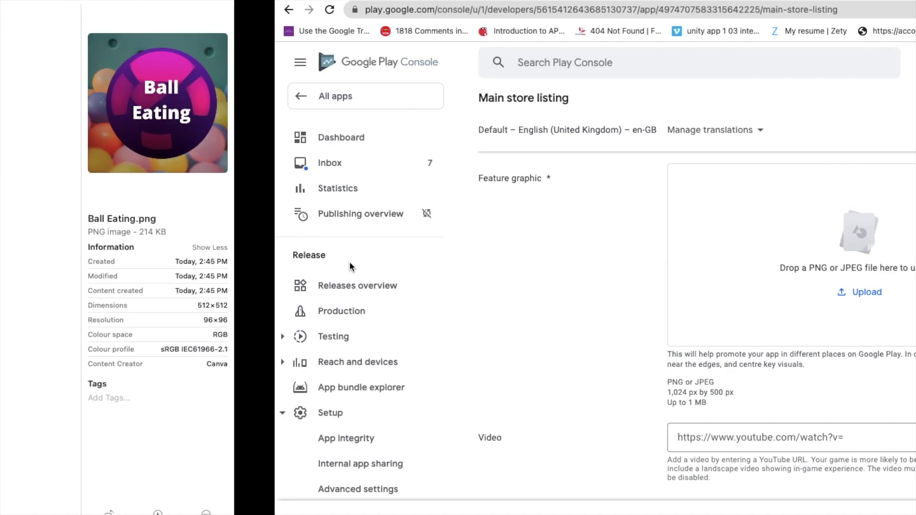
left_click(212, 41)
left_click_drag(213, 40, 433, 247)
scroll(359, 329, "down", 3)
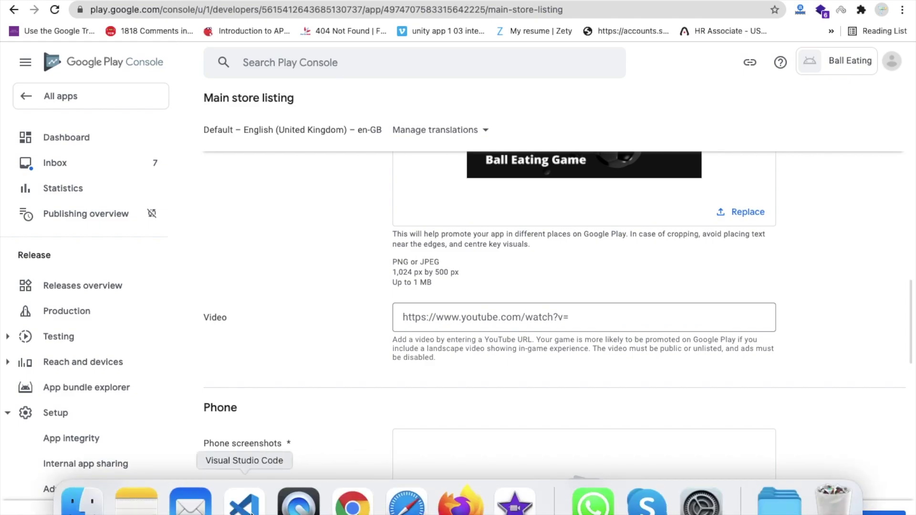
Copy the demo YouTube video URL from the notes into the Video field
left_click(249, 500)
left_click_drag(227, 78, 520, 91)
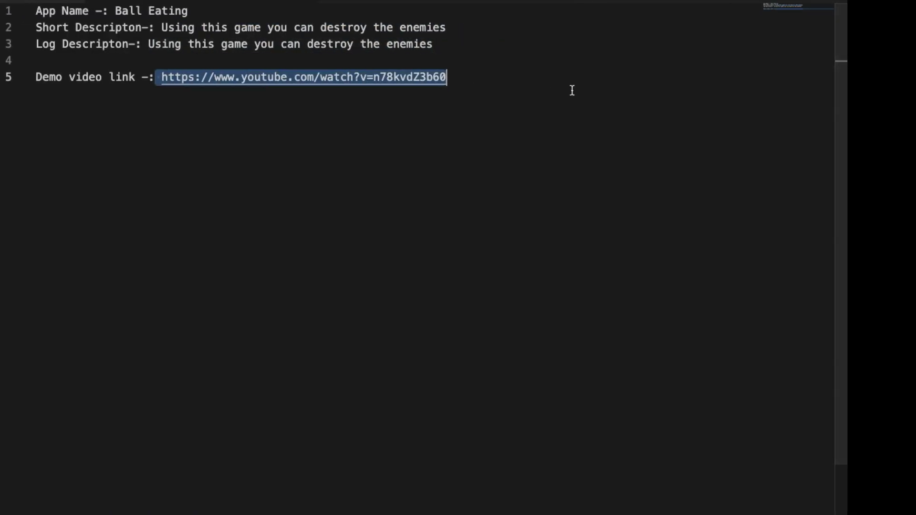
key("super+Tab")
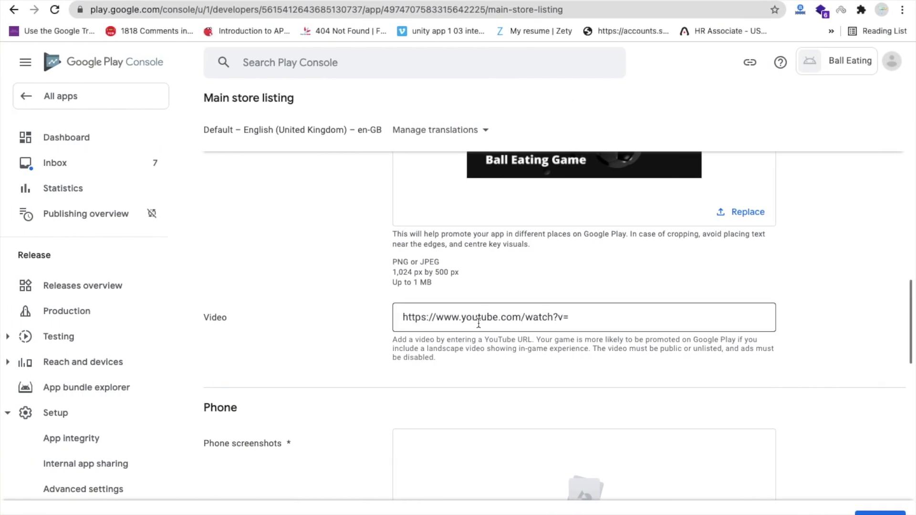
key("ctrl+a")
left_click(478, 323)
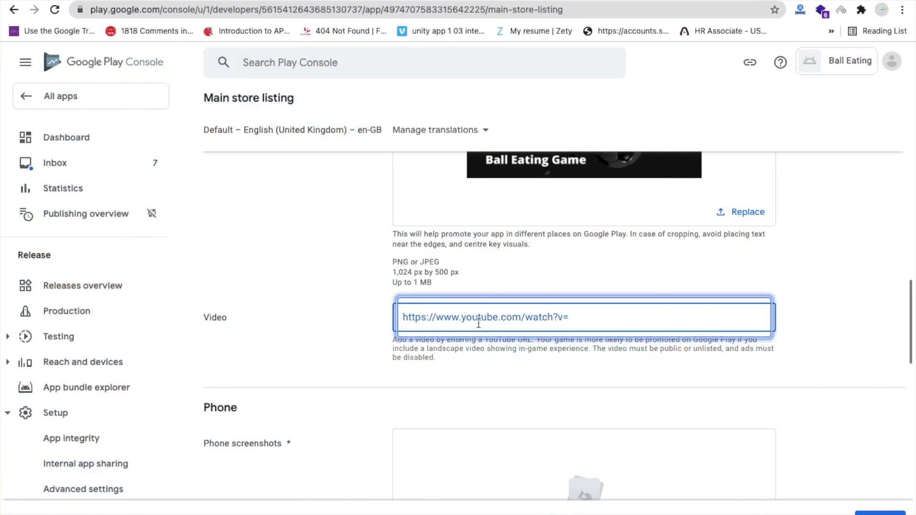
key("ctrl+v")
scroll(364, 325, "down", 2)
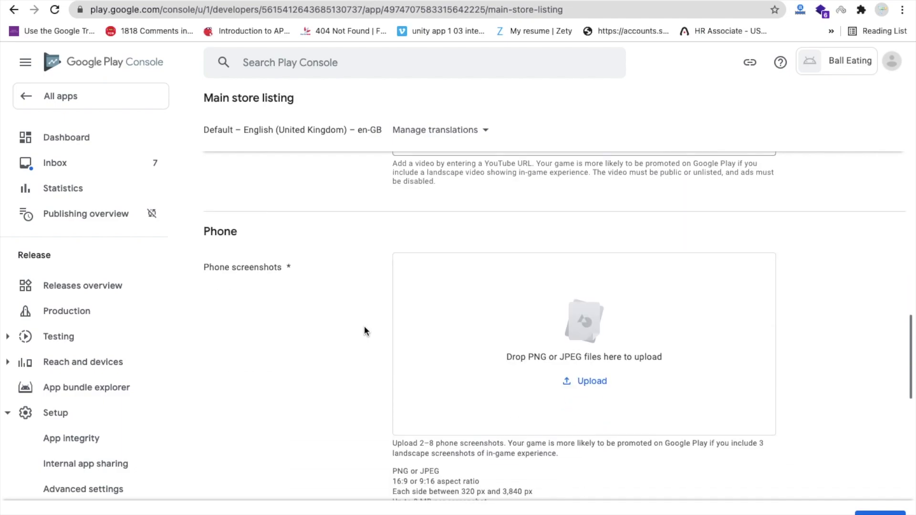
Rename the first WhatsApp screenshot to screenshot.jpeg
mouse_move(460, 513)
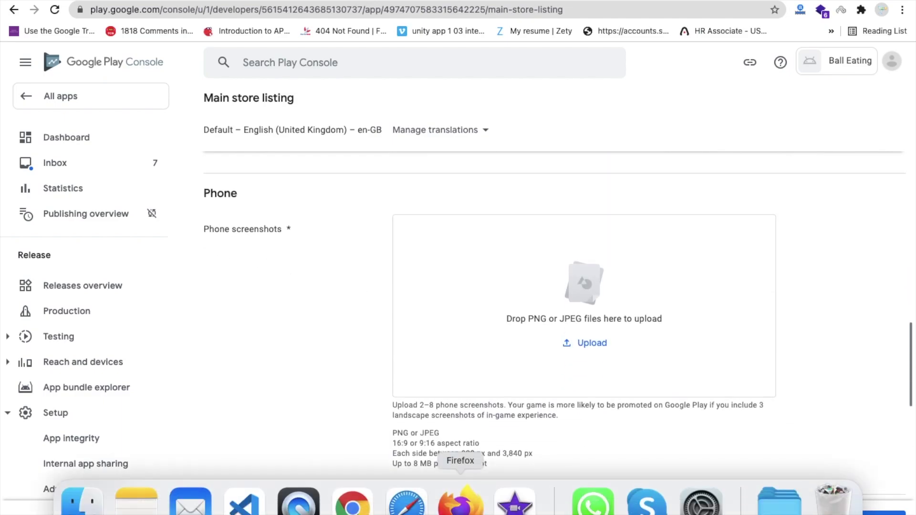
left_click(82, 501)
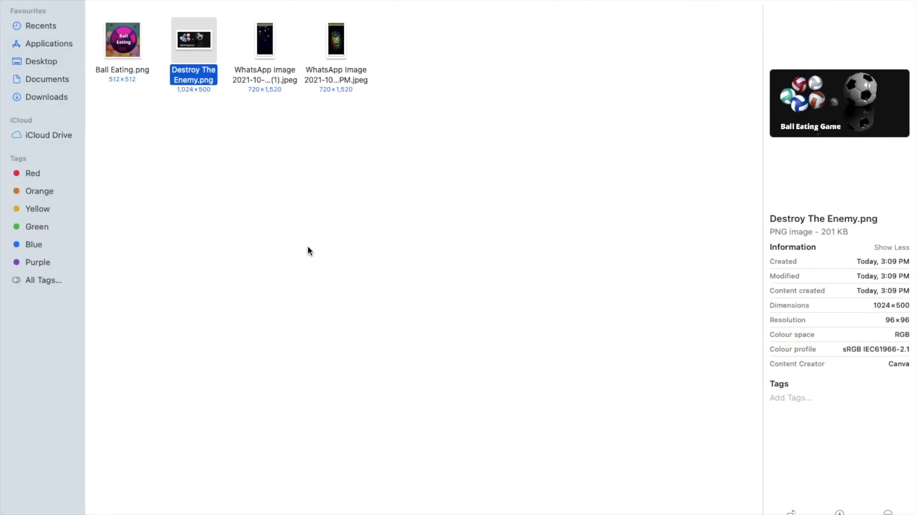
left_click_drag(420, 70, 306, 62)
left_click(270, 33)
left_click_drag(439, 52, 293, 37)
right_click(273, 29)
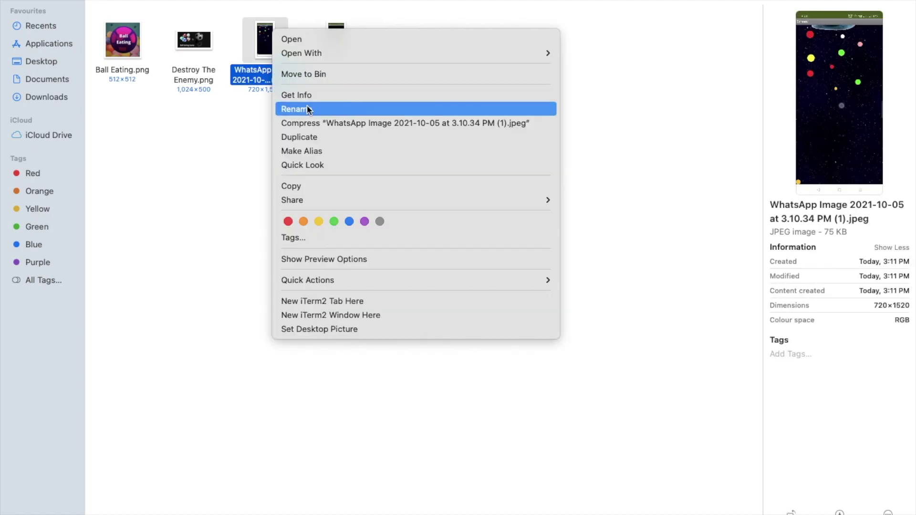
left_click(303, 108)
type("screensho")
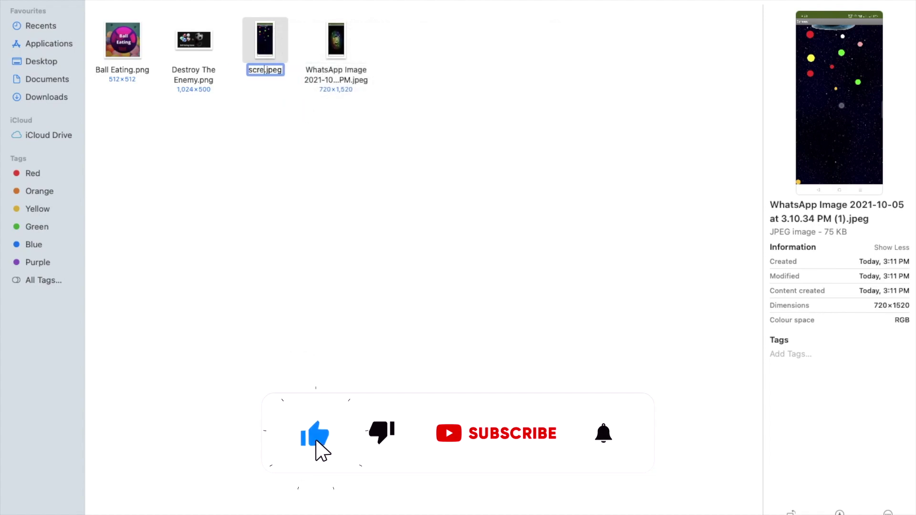
type("t")
key("Return")
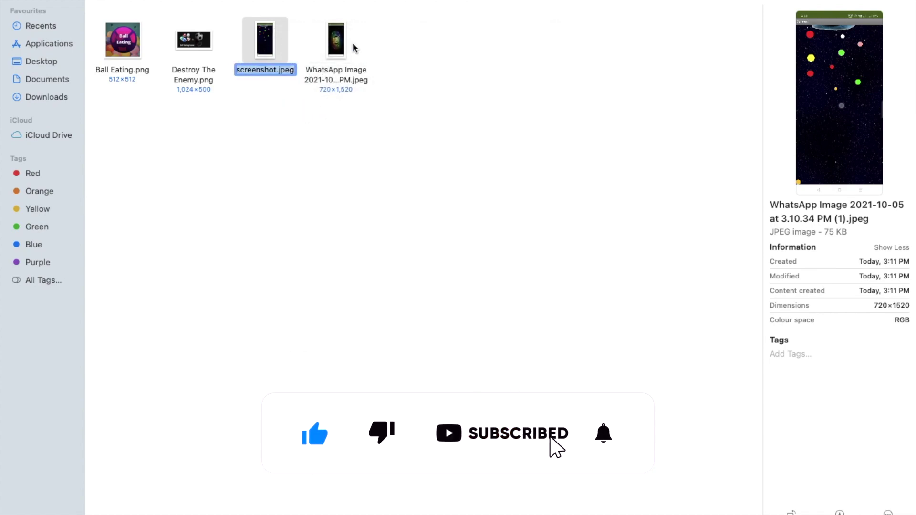
Rename the other WhatsApp screenshot to screenshot2.jpeg and select both files
left_click(337, 45)
right_click(337, 45)
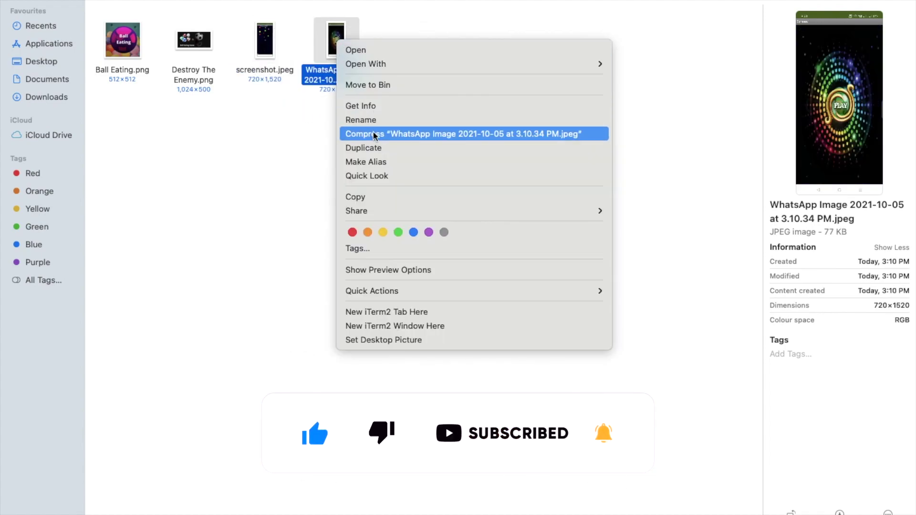
left_click(364, 120)
type("screenshot.jpeg")
key("BackSpace")
key("BackSpace")
key("BackSpace")
key("BackSpace")
key("BackSpace")
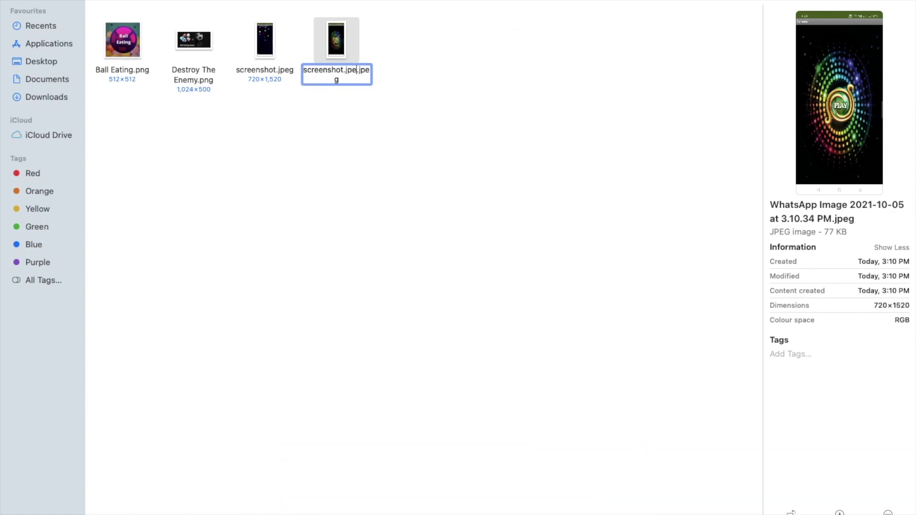
type("2")
key("Return")
left_click_drag(396, 128, 548, 292)
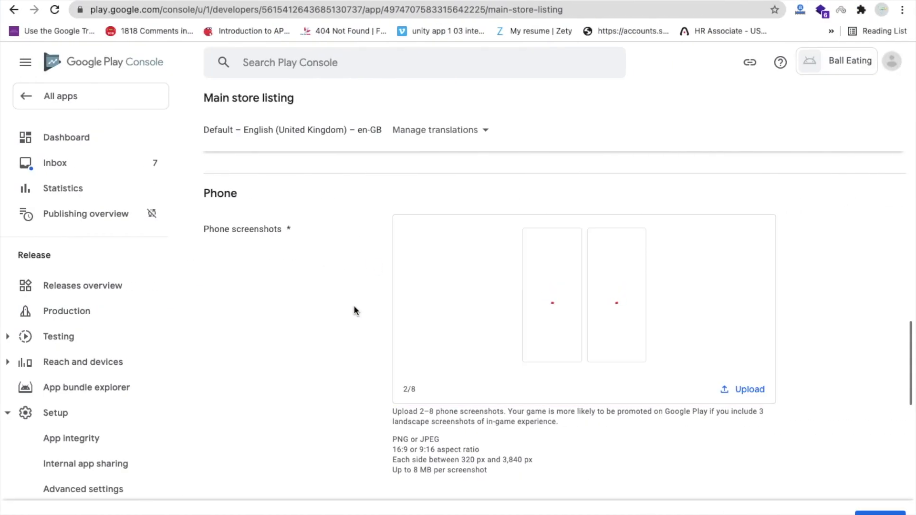
Add both screenshots as phone screenshots, save the store listing, and go to the Dashboard
scroll(355, 311, "down", 5)
scroll(355, 311, "down", 3)
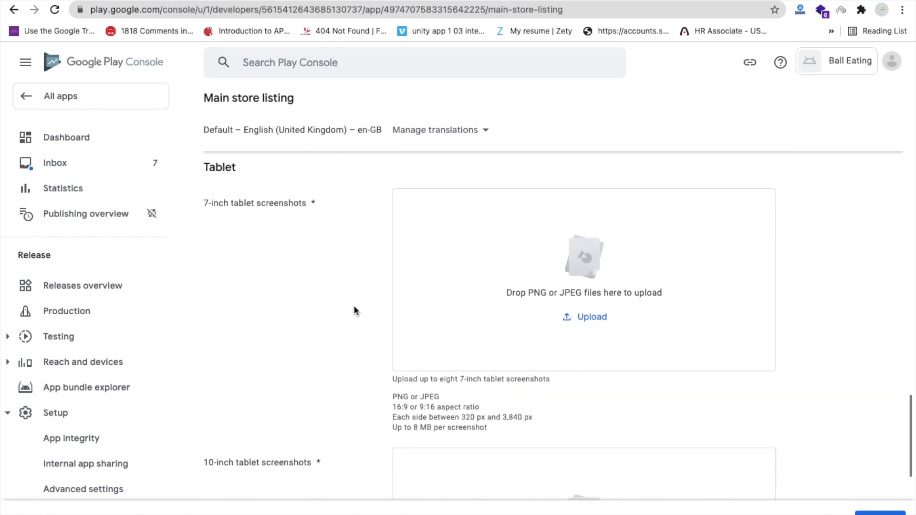
scroll(354, 273, "down", 3)
scroll(354, 273, "up", 3)
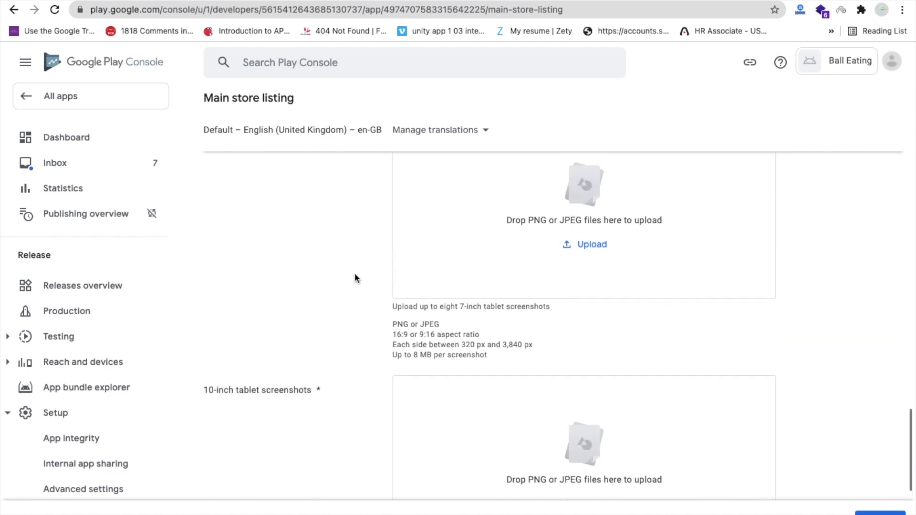
scroll(354, 272, "down", 5)
scroll(354, 273, "down", 4)
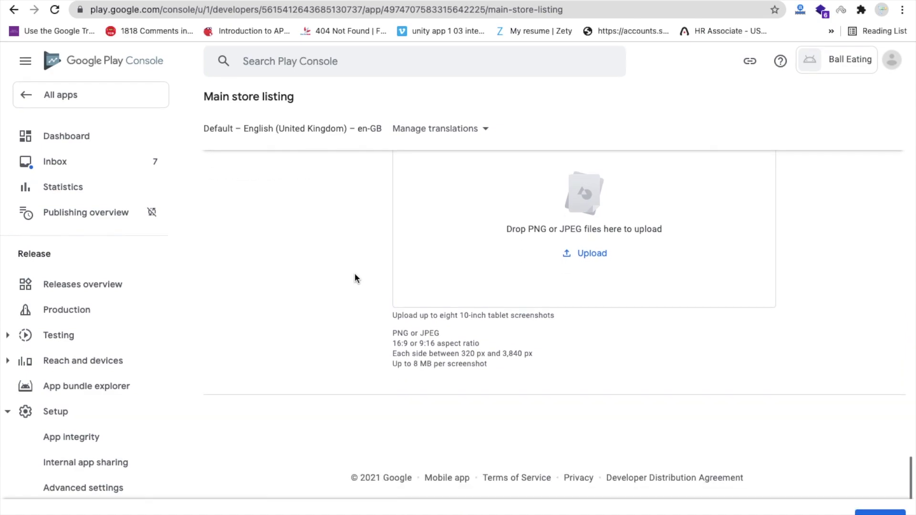
left_click(871, 509)
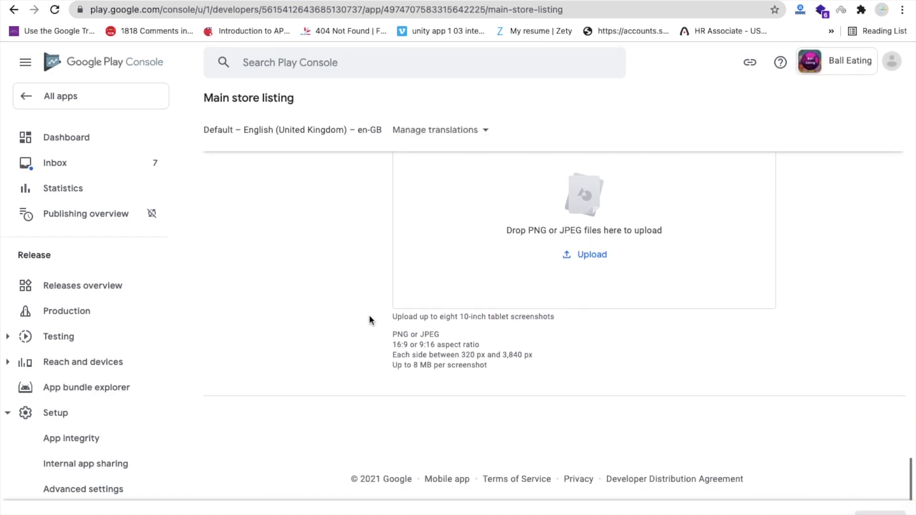
scroll(370, 319, "up", 15)
left_click(102, 142)
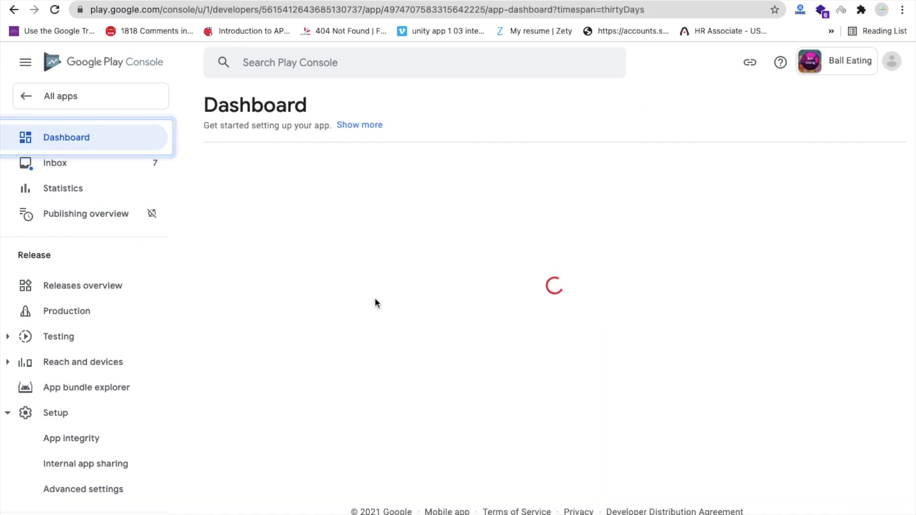
Add all 177 countries and regions, including Rest of World, to the Production track
scroll(375, 300, "down", 6)
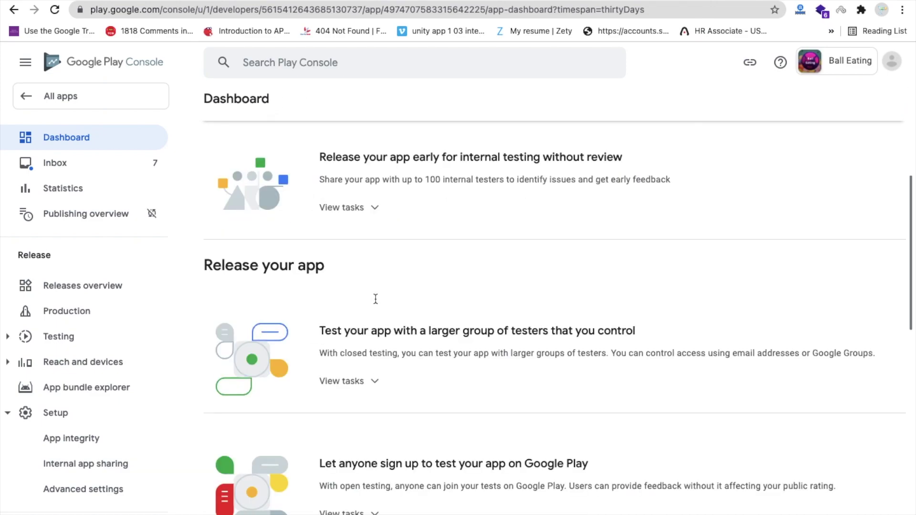
scroll(376, 299, "down", 2)
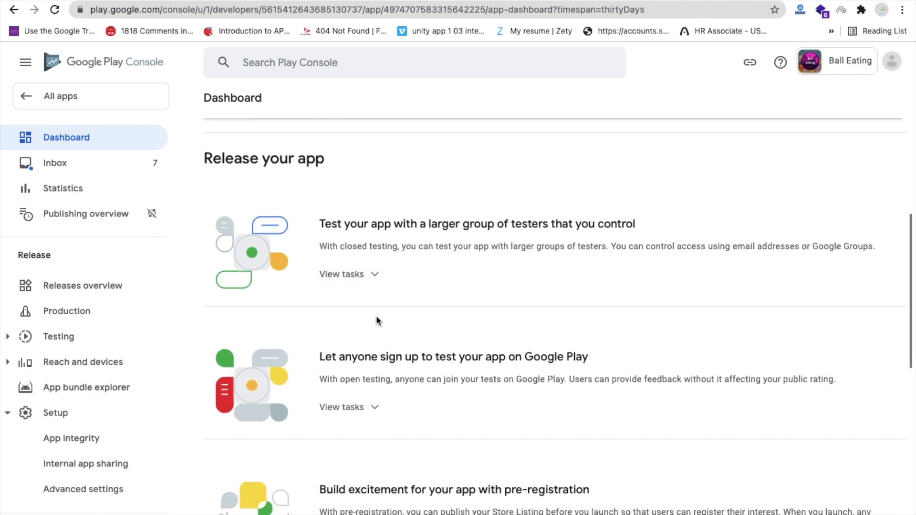
scroll(377, 320, "down", 3)
scroll(376, 318, "down", 6)
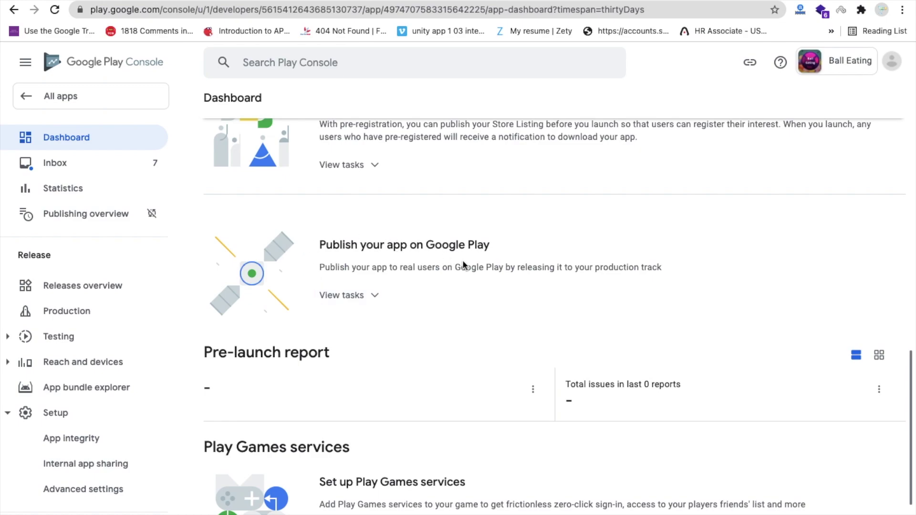
left_click(358, 295)
scroll(359, 292, "down", 1)
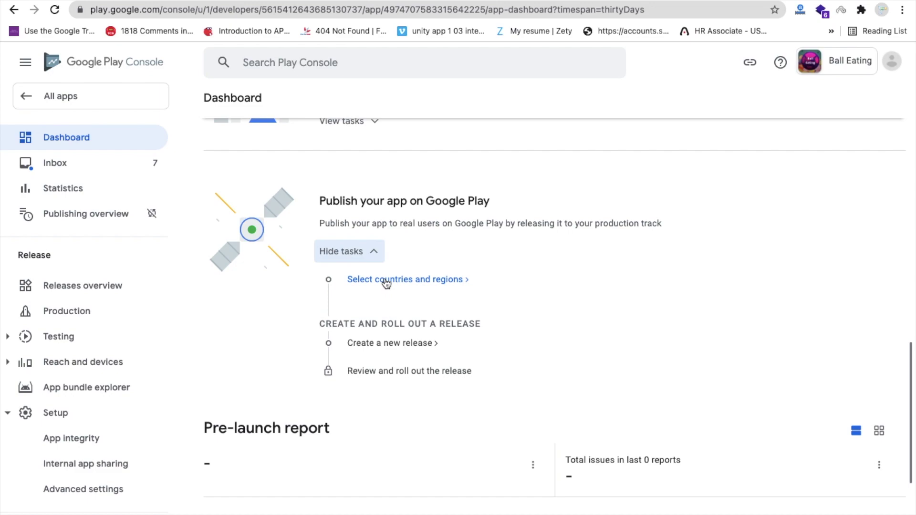
left_click(422, 282)
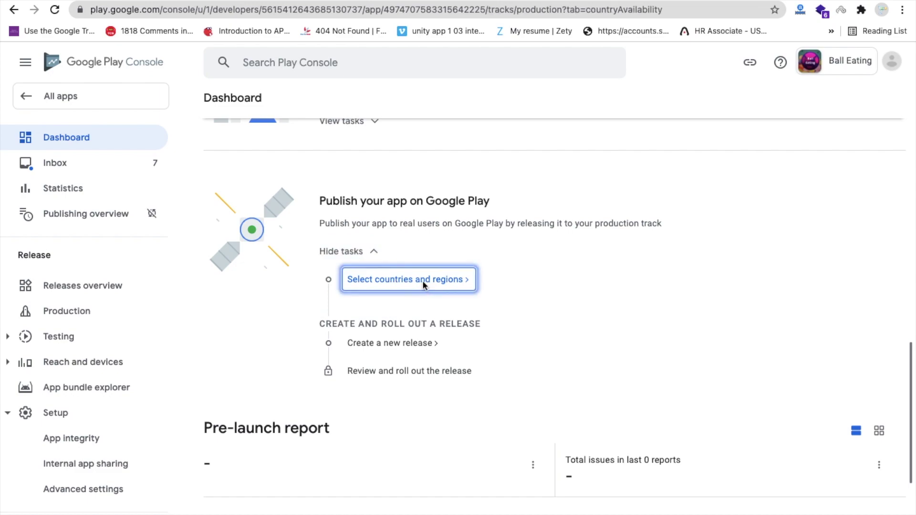
left_click(491, 403)
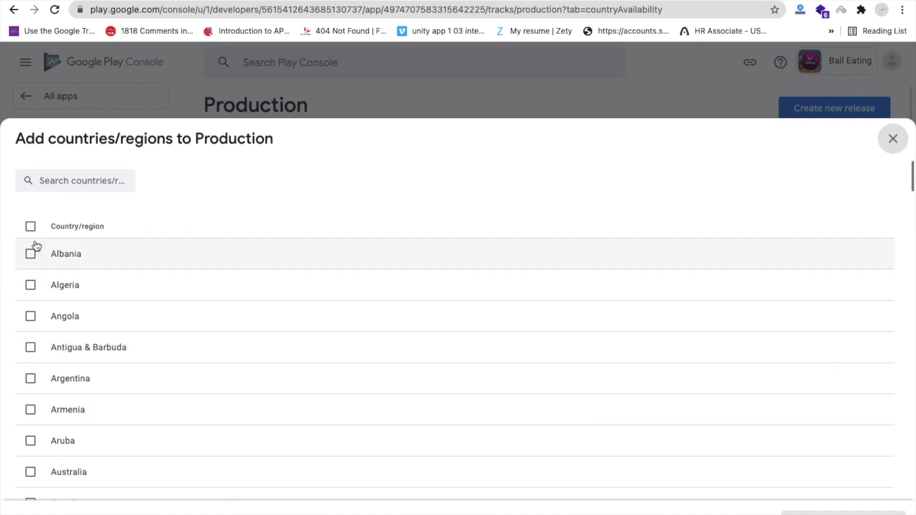
left_click(30, 226)
left_click(842, 512)
left_click(569, 318)
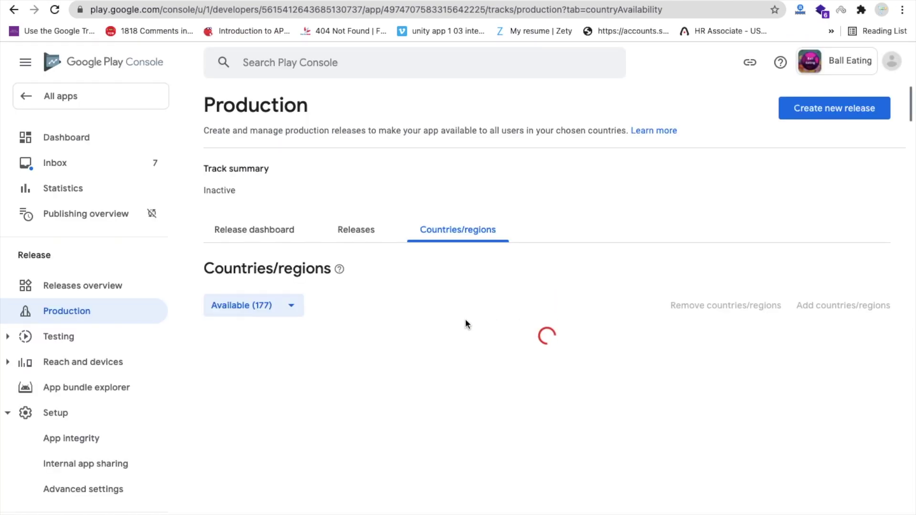
scroll(414, 315, "down", 1)
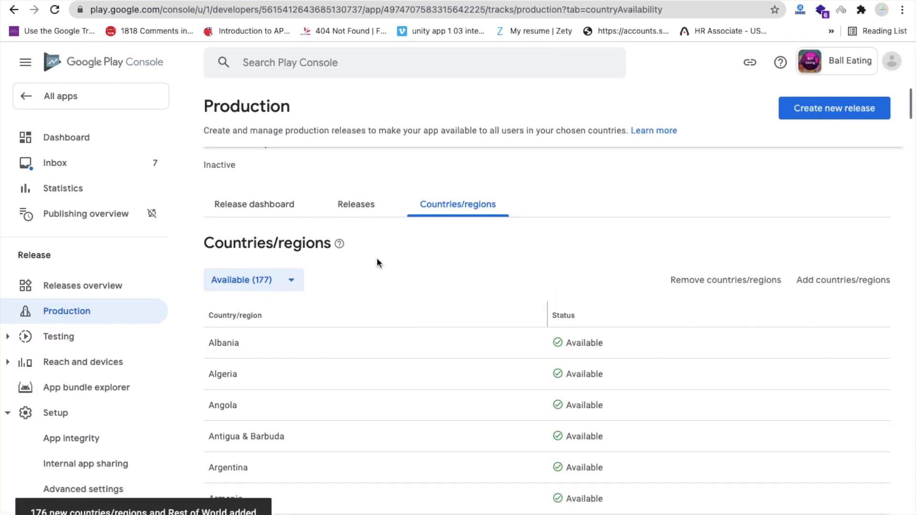
From the Release dashboard, begin a new production release for Ball Eating
left_click(278, 206)
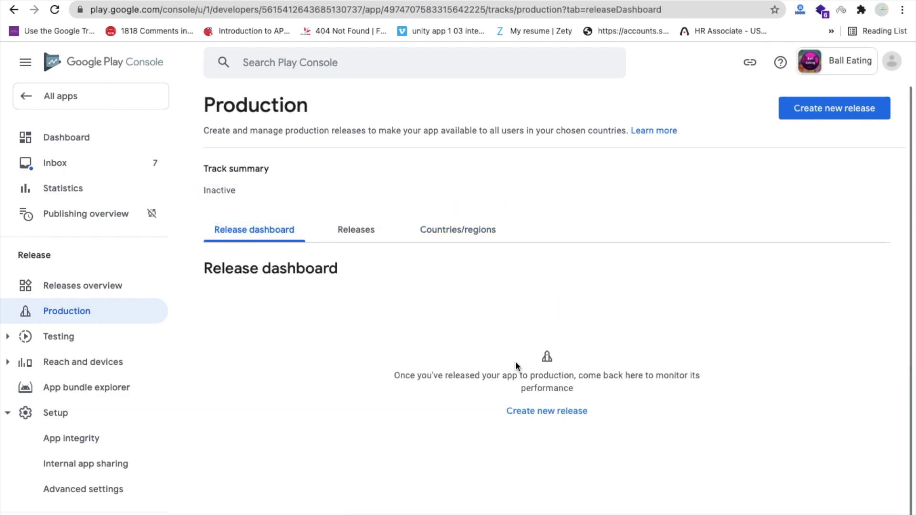
left_click(559, 414)
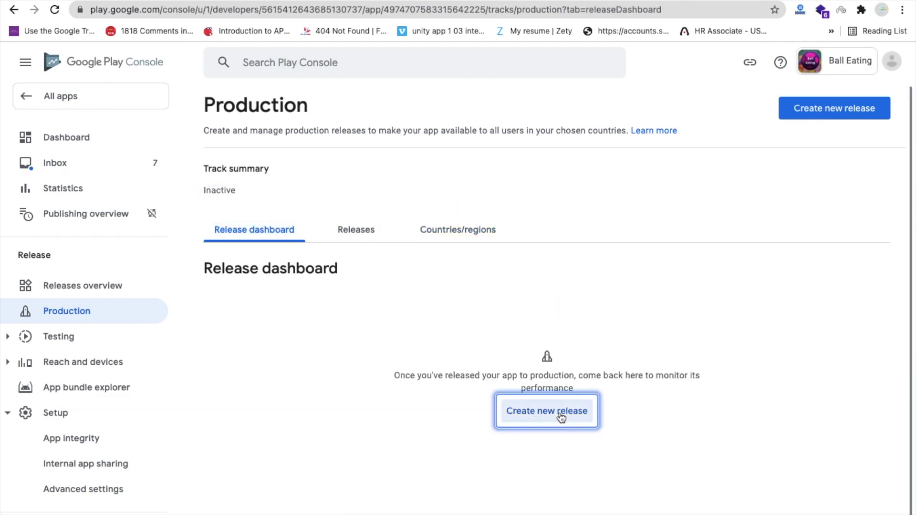
scroll(515, 333, "down", 2)
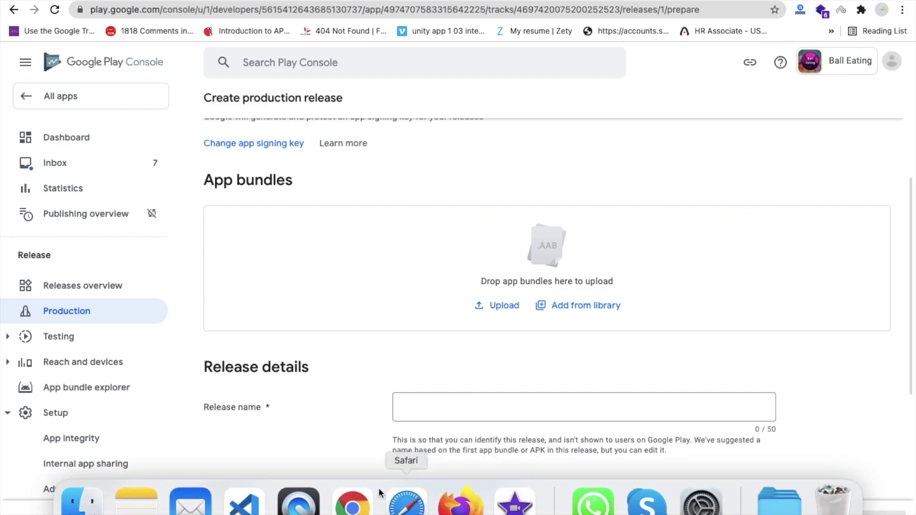
Build the BallKilling project in App Inventor as an Android App Bundle and download the .aab
left_click(351, 510)
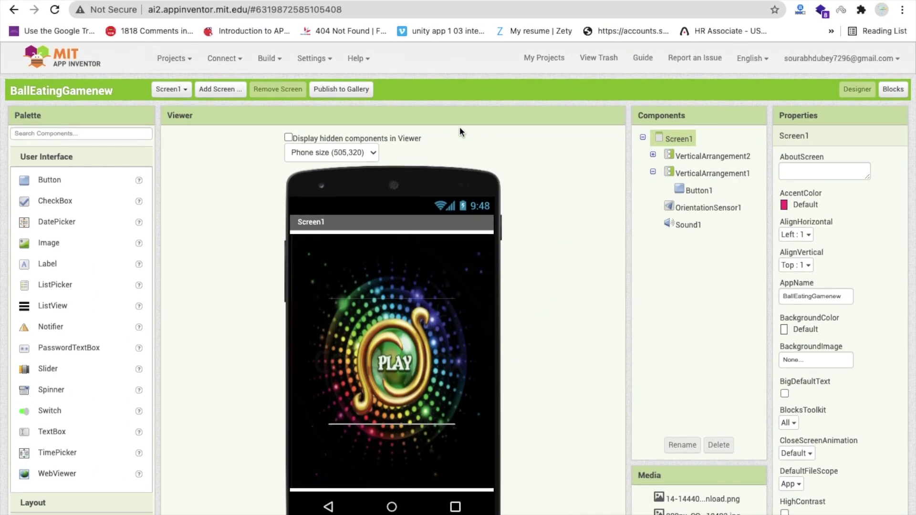
left_click(263, 61)
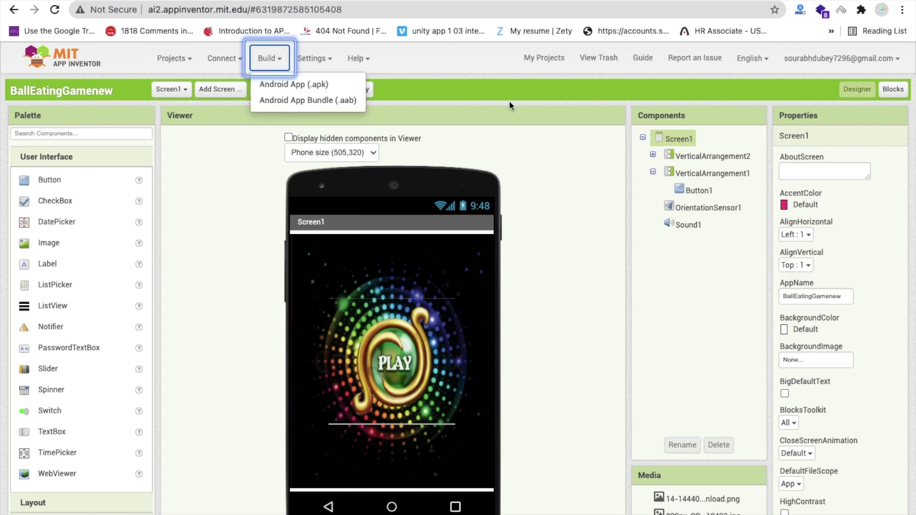
left_click(509, 100)
left_click(265, 59)
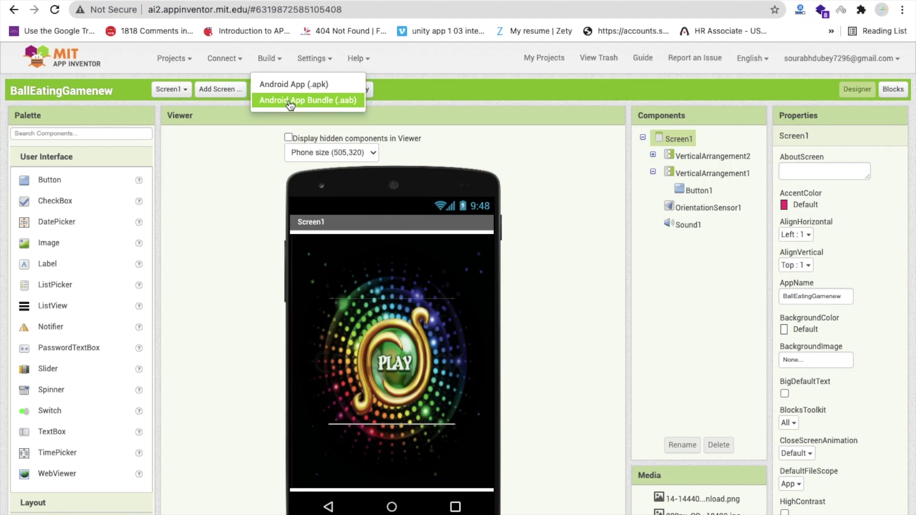
left_click(311, 101)
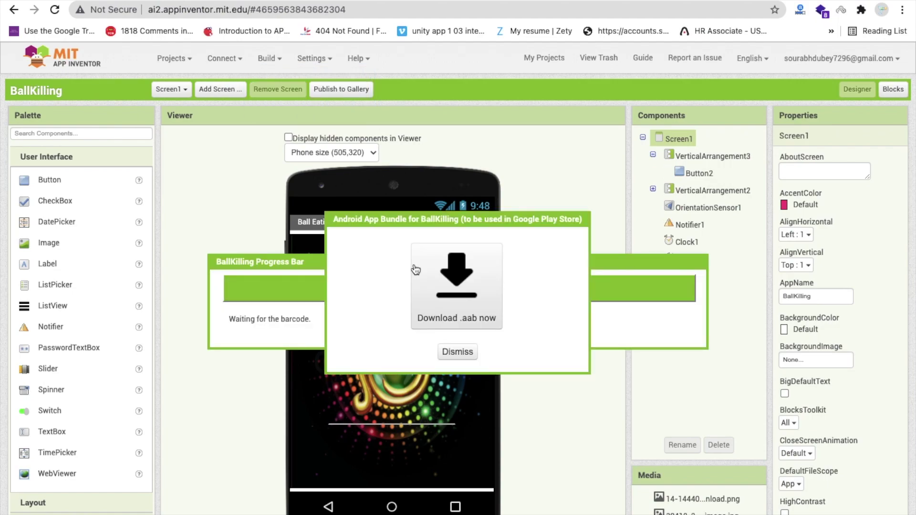
left_click(453, 298)
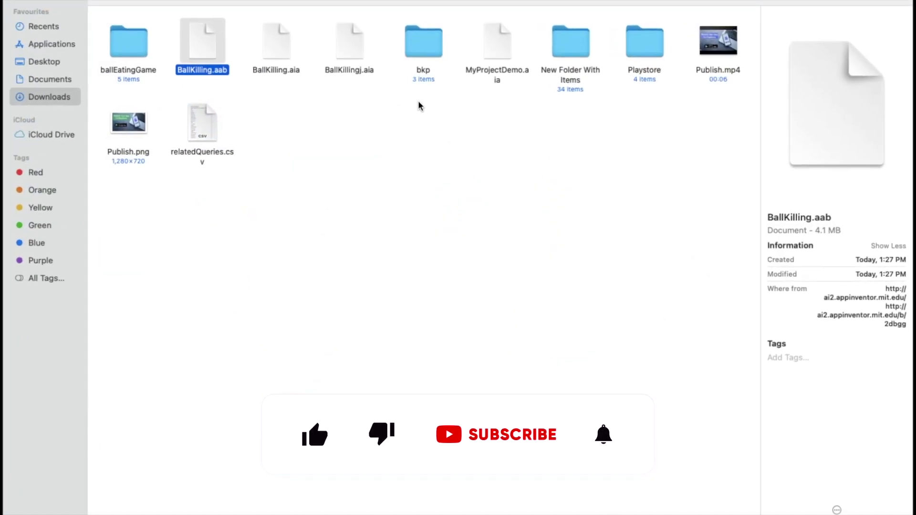
Upload BallKilling.aab from Downloads into the release's app bundles as version 1 (1.0)
left_click(403, 230)
left_click(201, 50)
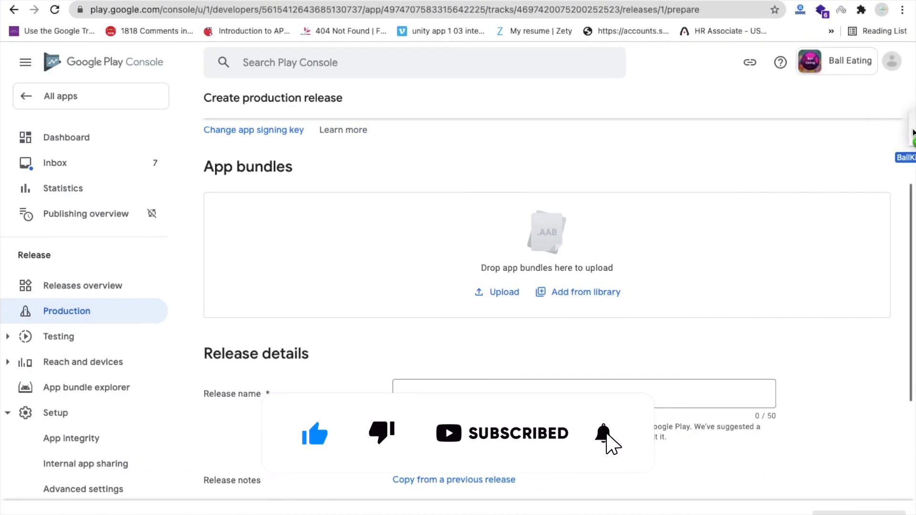
left_click_drag(549, 190, 510, 235)
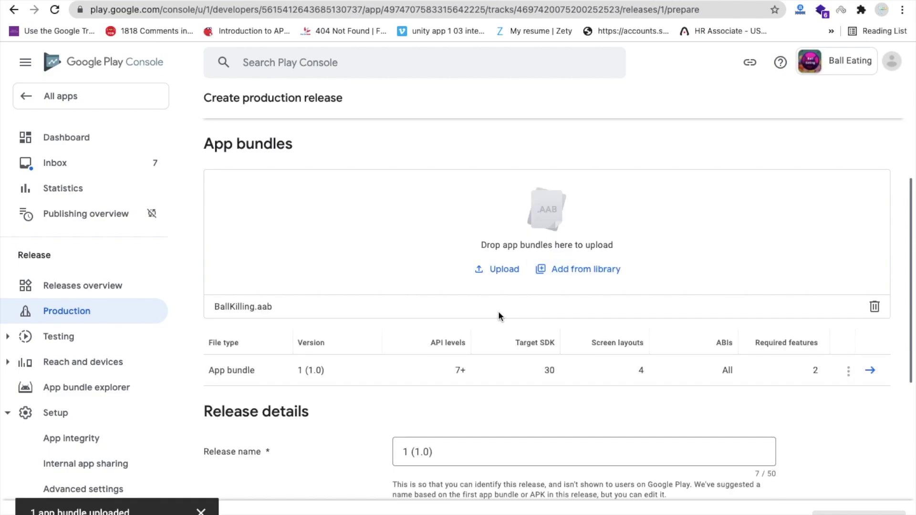
Replace the en-GB release notes placeholder with 'first version'
scroll(498, 311, "down", 3)
scroll(419, 318, "down", 3)
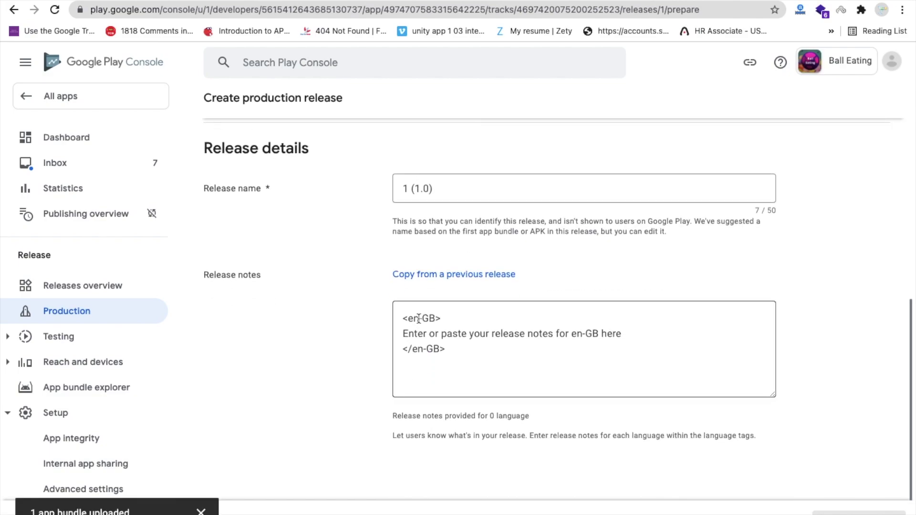
left_click_drag(405, 336, 644, 329)
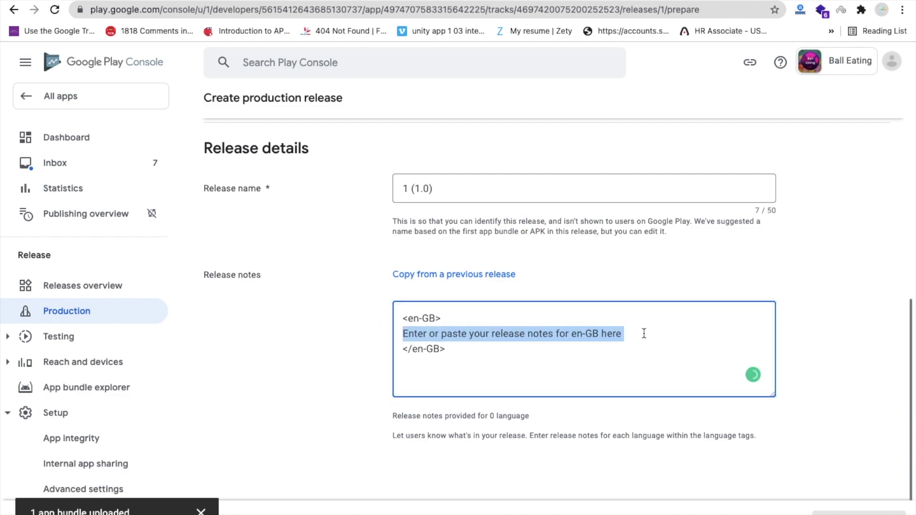
type("first ver")
key("Return")
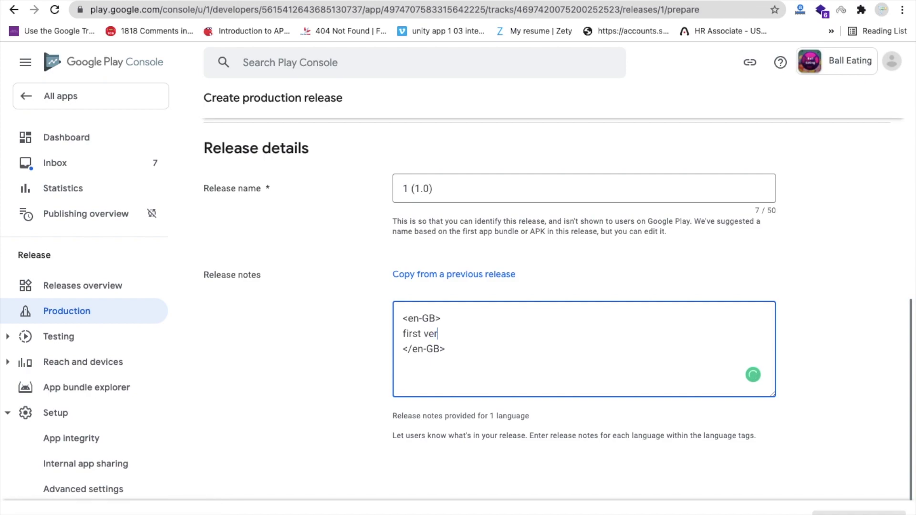
left_click(398, 322)
scroll(398, 322, "down", 1)
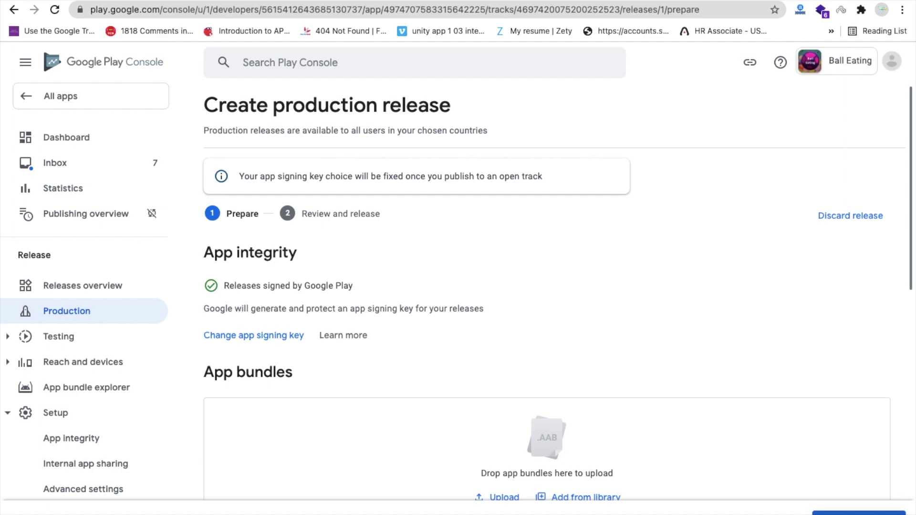
Review release 1 (1.0), check the deobfuscation file warning, and confirm the production rollout
left_click(858, 512)
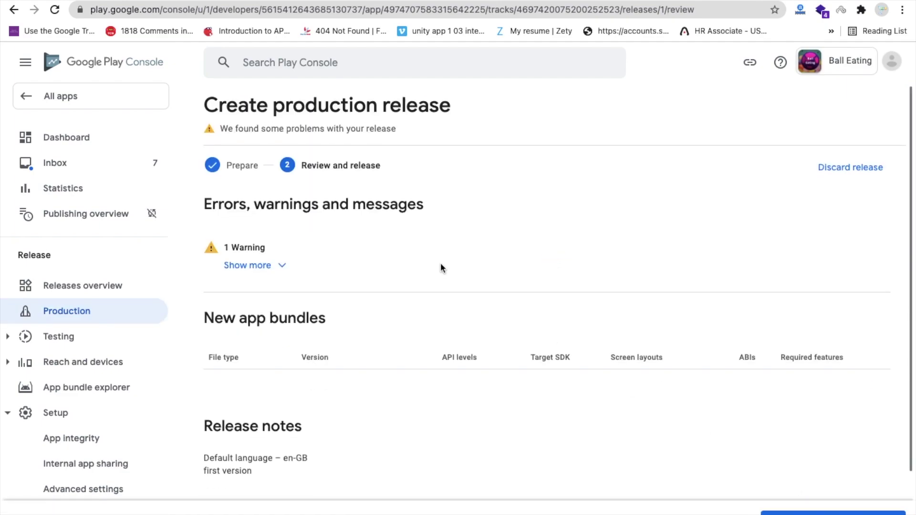
left_click(253, 266)
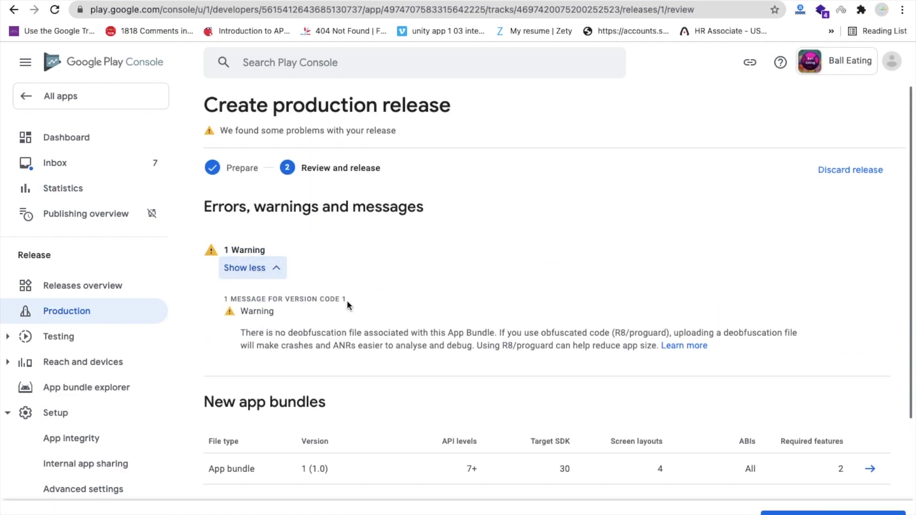
left_click(243, 268)
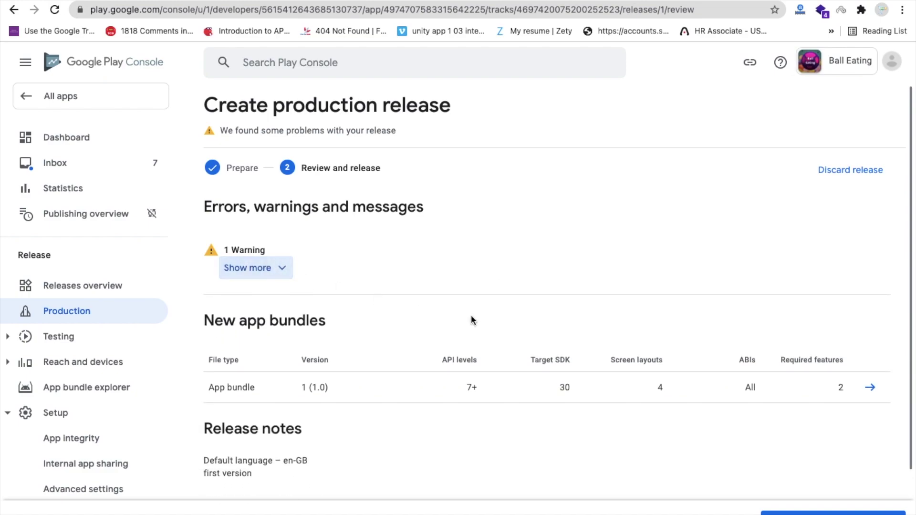
scroll(471, 318, "down", 2)
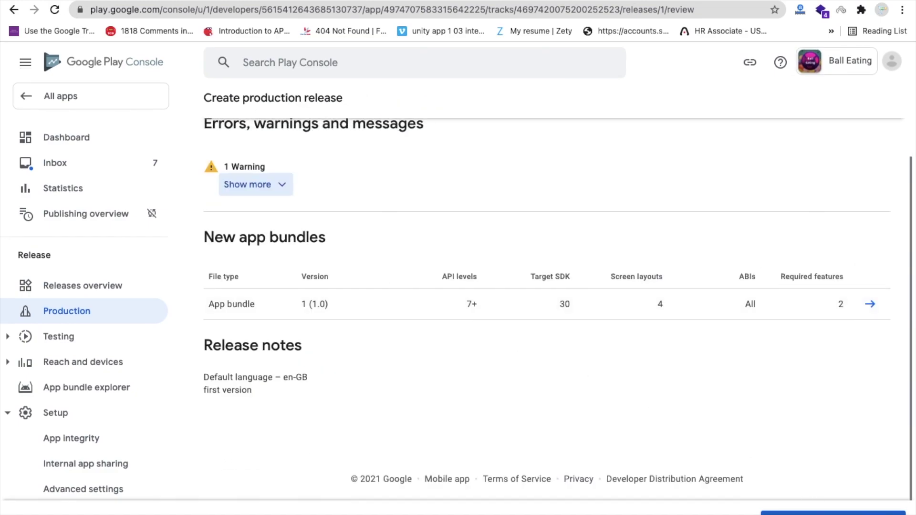
left_click(832, 513)
left_click(553, 329)
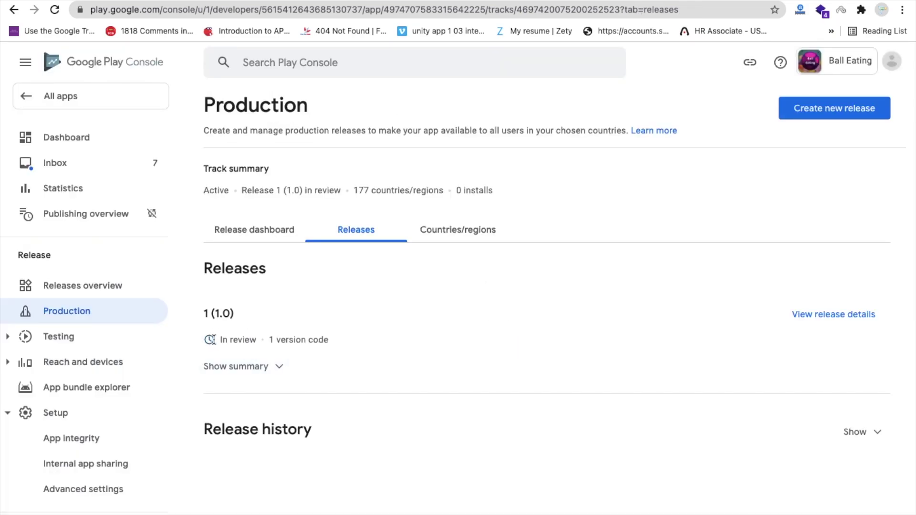
left_click_drag(252, 340, 217, 339)
left_click(223, 339)
left_click_drag(258, 338, 213, 336)
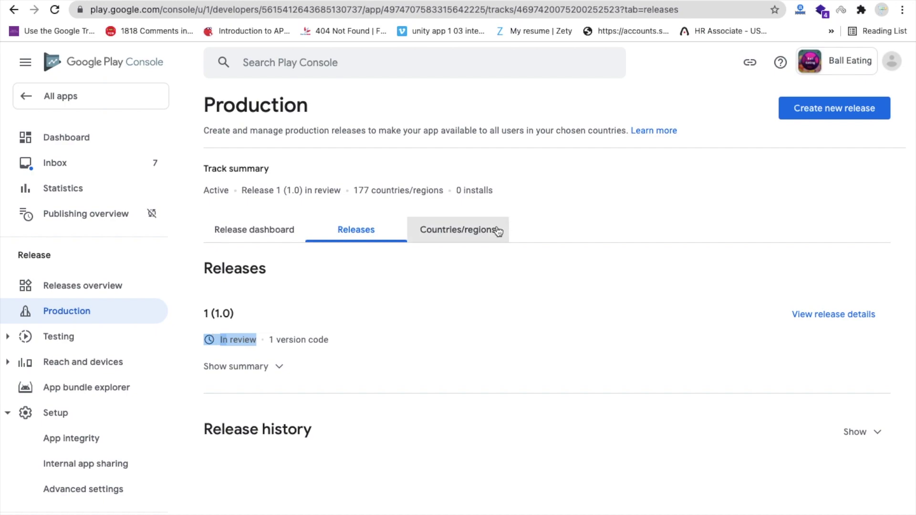